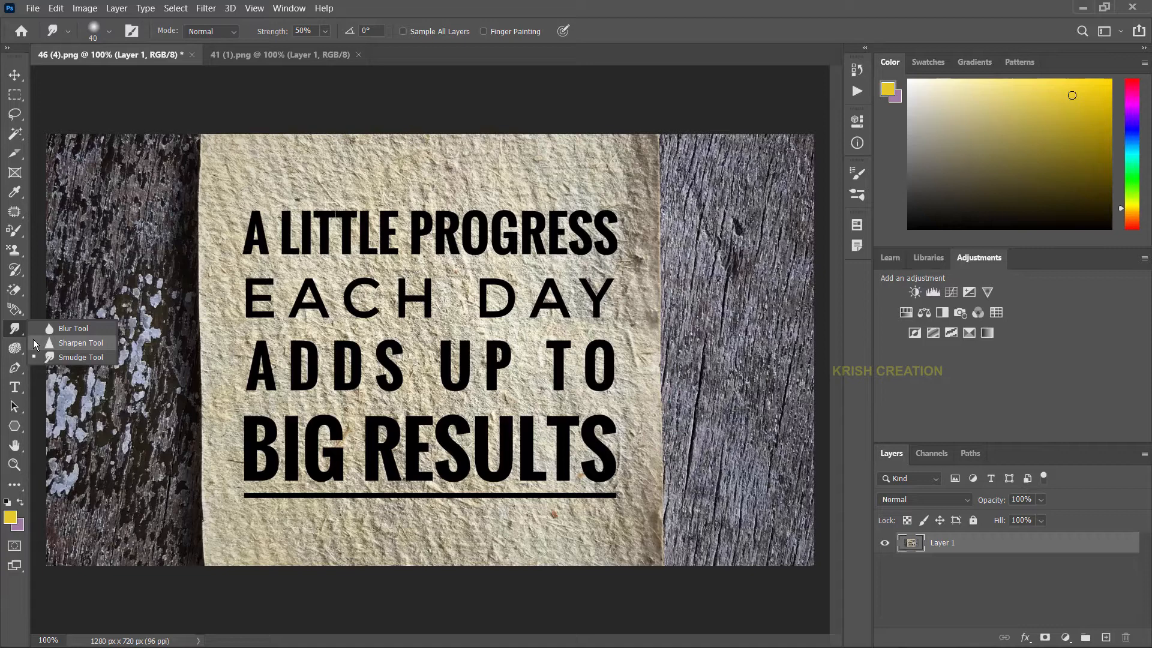
# Step: Activate the Dodge tool for the portrait image
pyautogui.press('o')
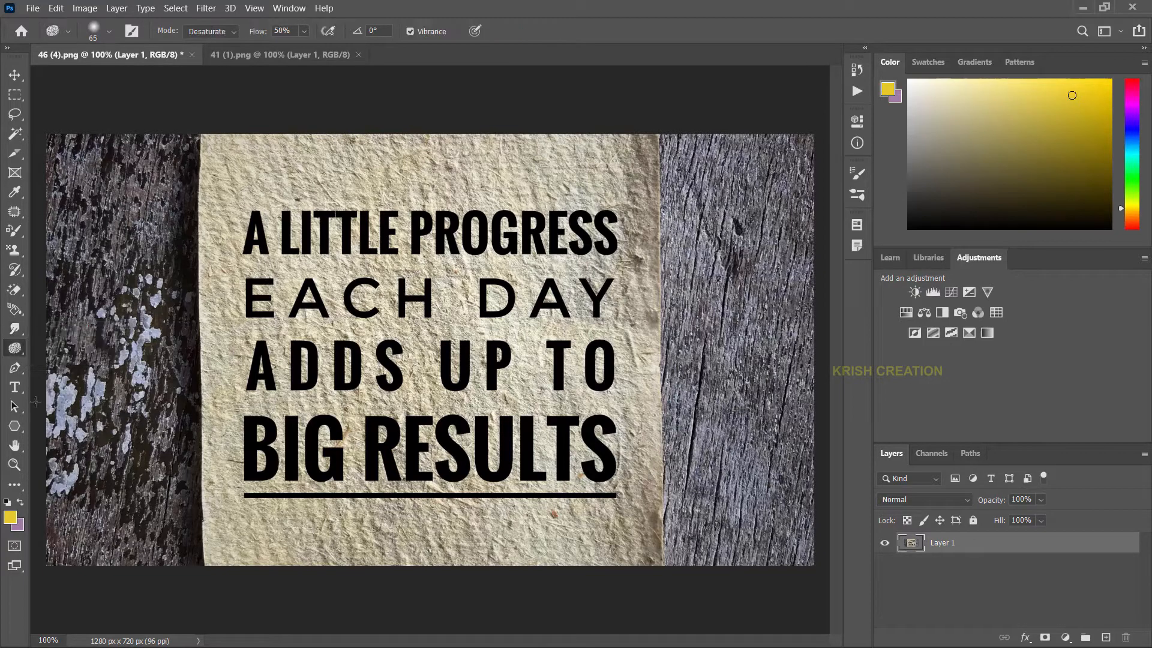
pyautogui.rightClick(15, 347)
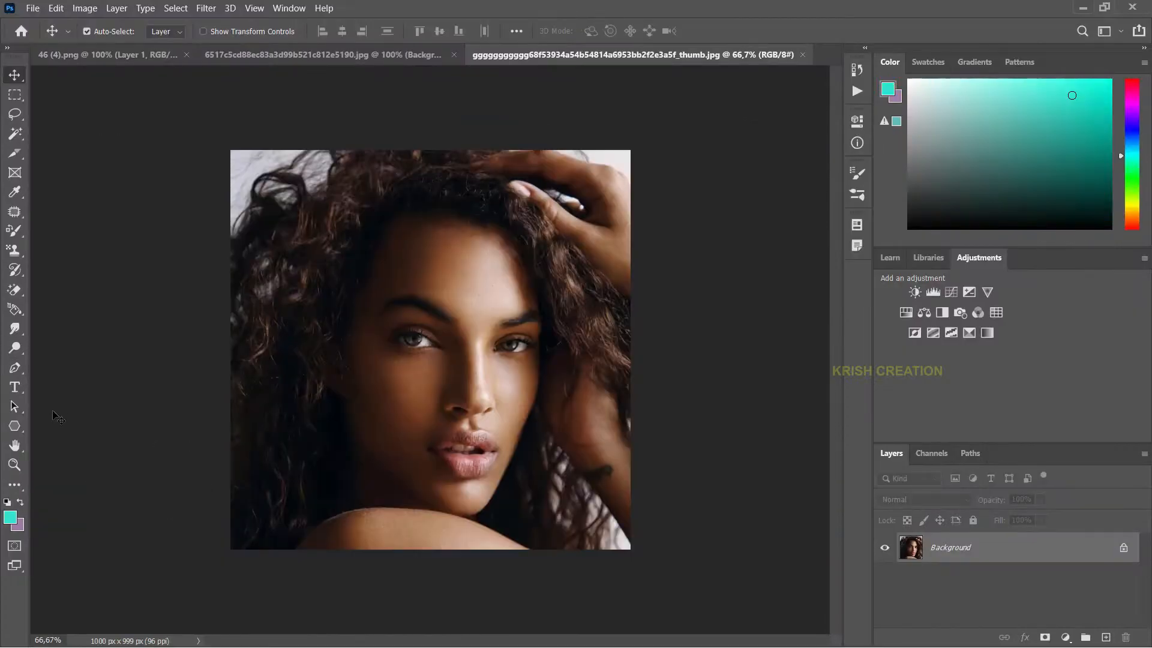
pyautogui.click(16, 348)
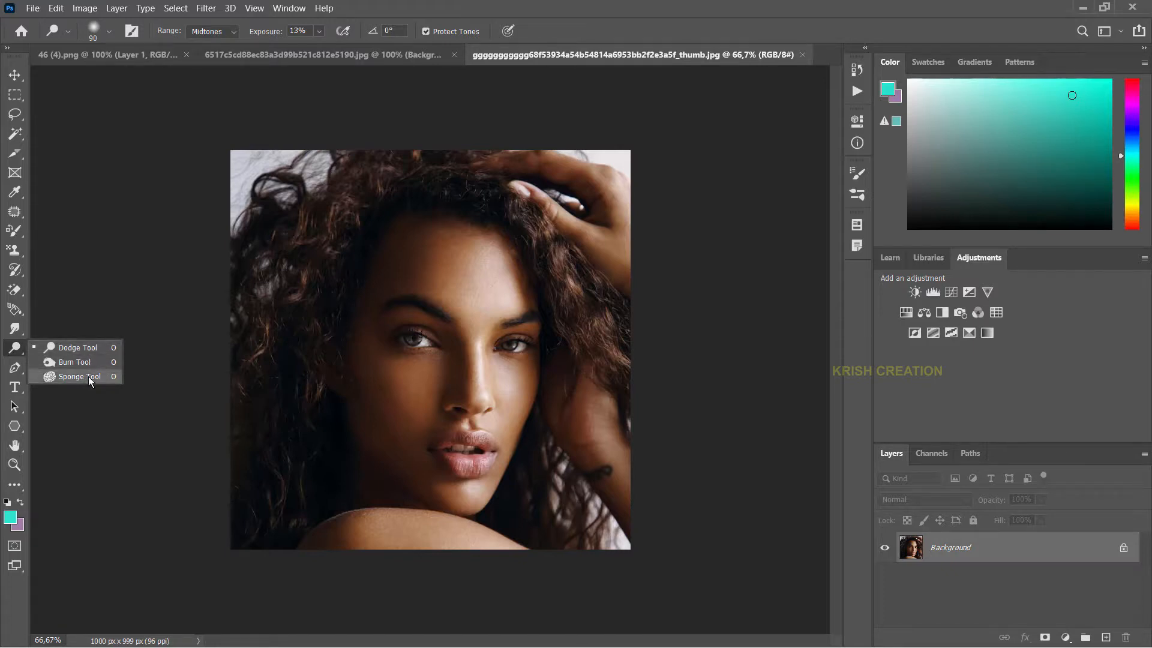
pyautogui.click(91, 347)
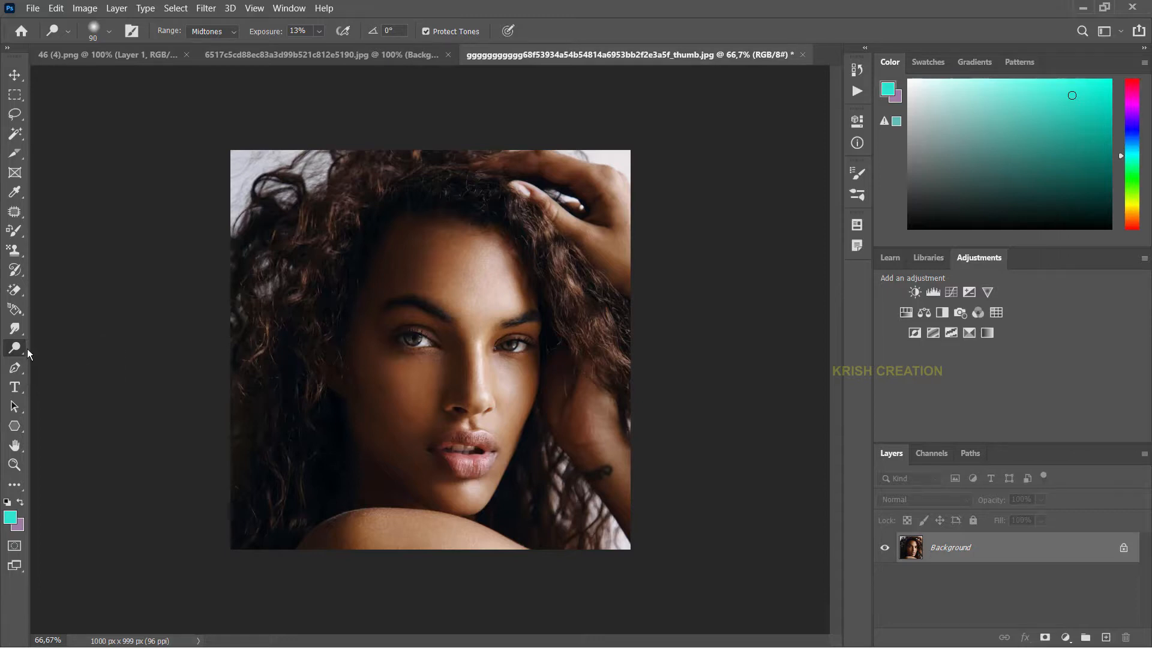
# Step: Set the Dodge brush size to 56 px
pyautogui.click(109, 31)
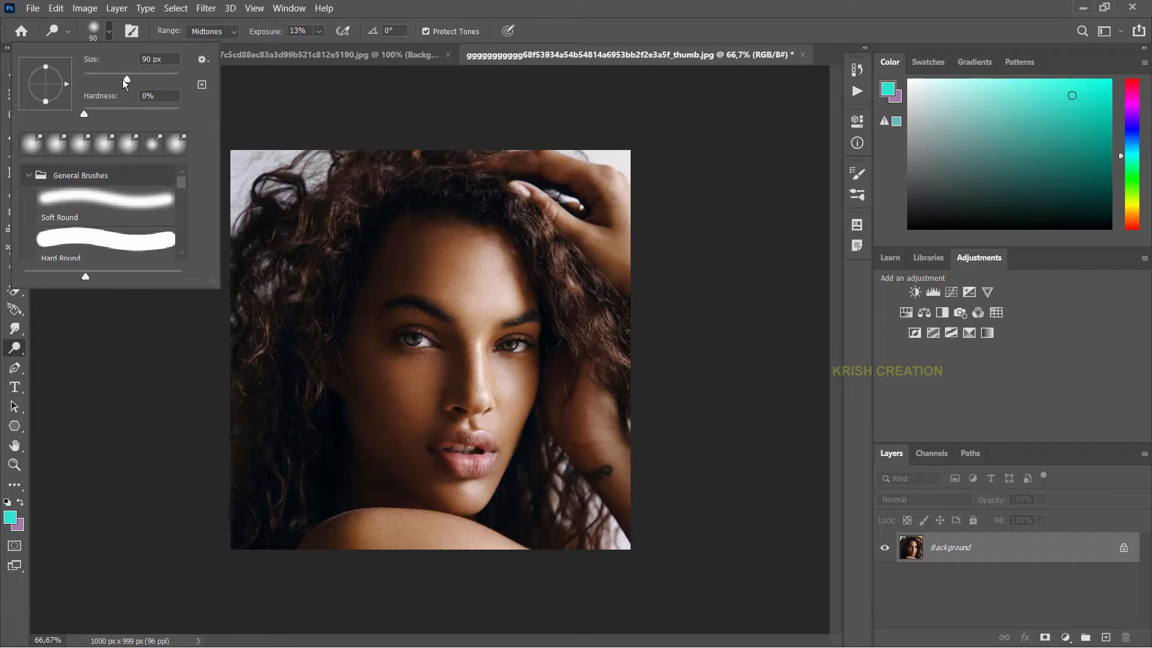
pyautogui.moveTo(124, 80)
pyautogui.mouseDown()
pyautogui.moveTo(111, 81)
pyautogui.moveTo(102, 118)
pyautogui.moveTo(139, 118)
pyautogui.moveTo(87, 118)
pyautogui.mouseUp()
pyautogui.click(248, 39)
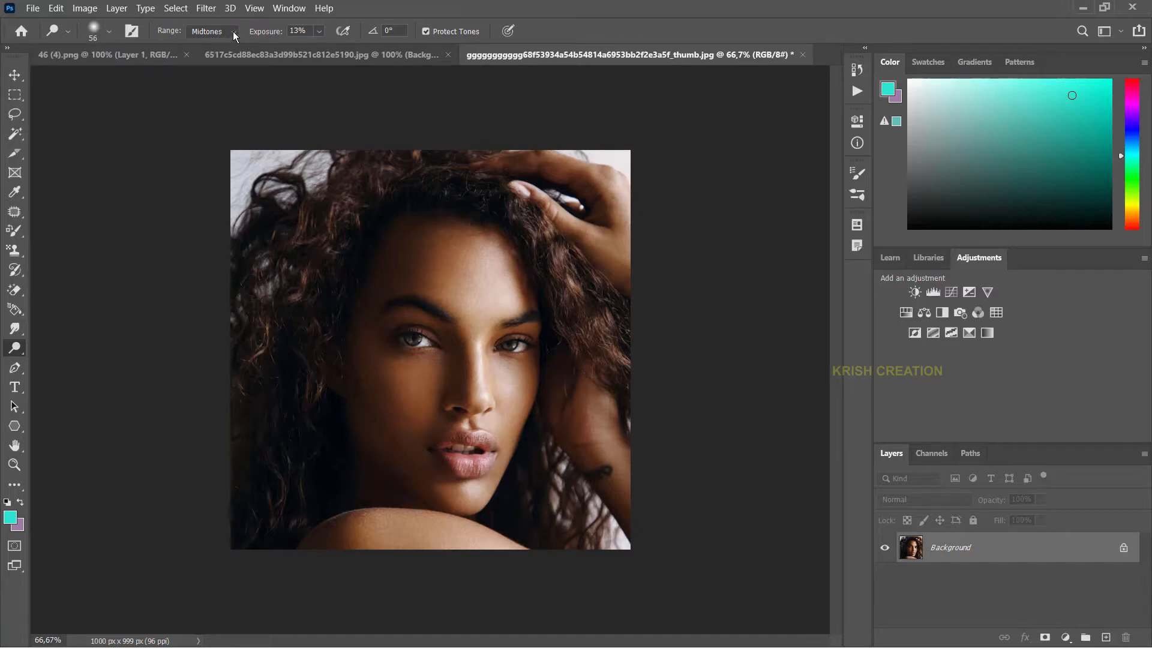
# Step: Raise the Dodge tool's exposure to 59%
pyautogui.click(232, 31)
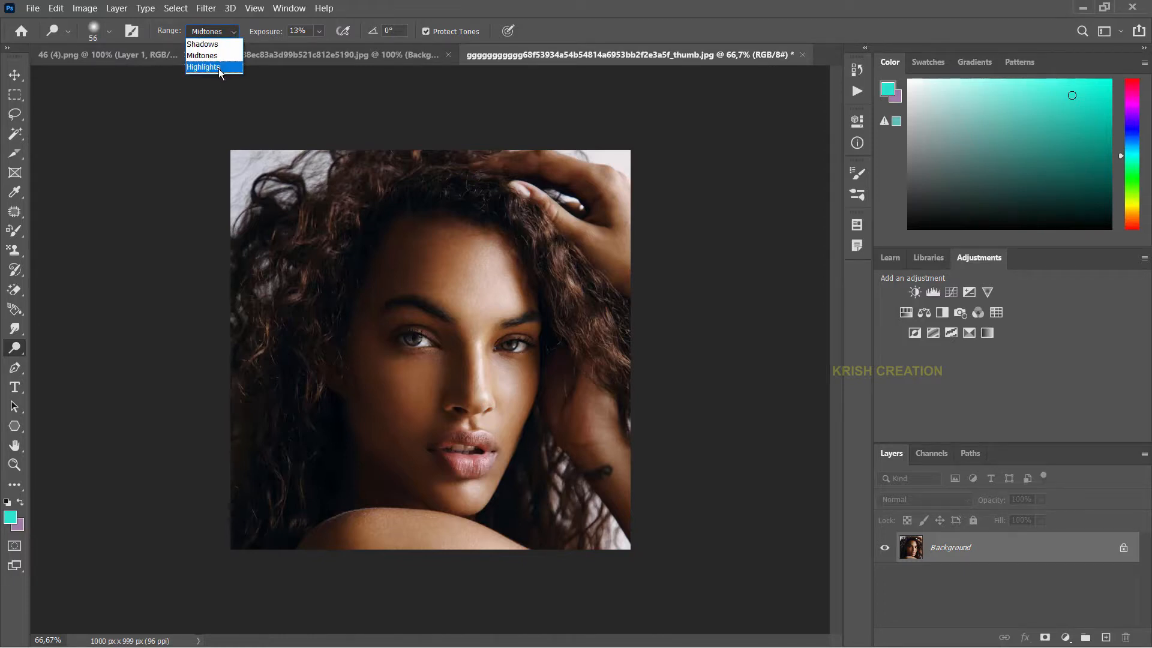
pyautogui.moveTo(272, 31); pyautogui.dragTo(293, 87)
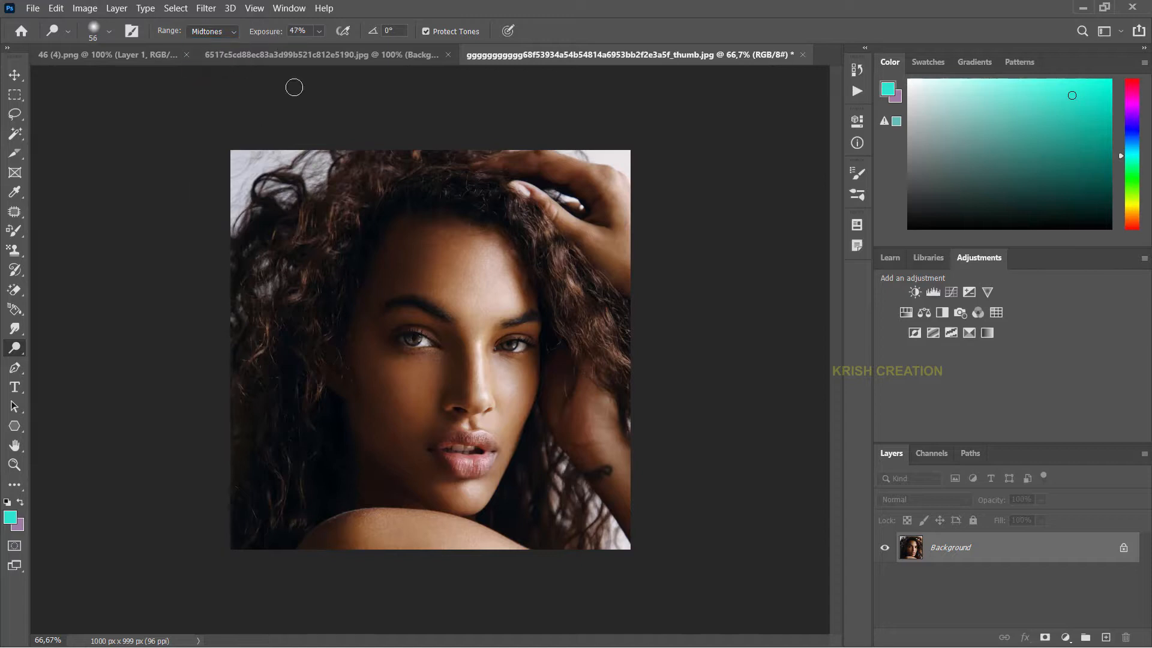
pyautogui.click(319, 33)
pyautogui.moveTo(334, 49); pyautogui.dragTo(367, 54)
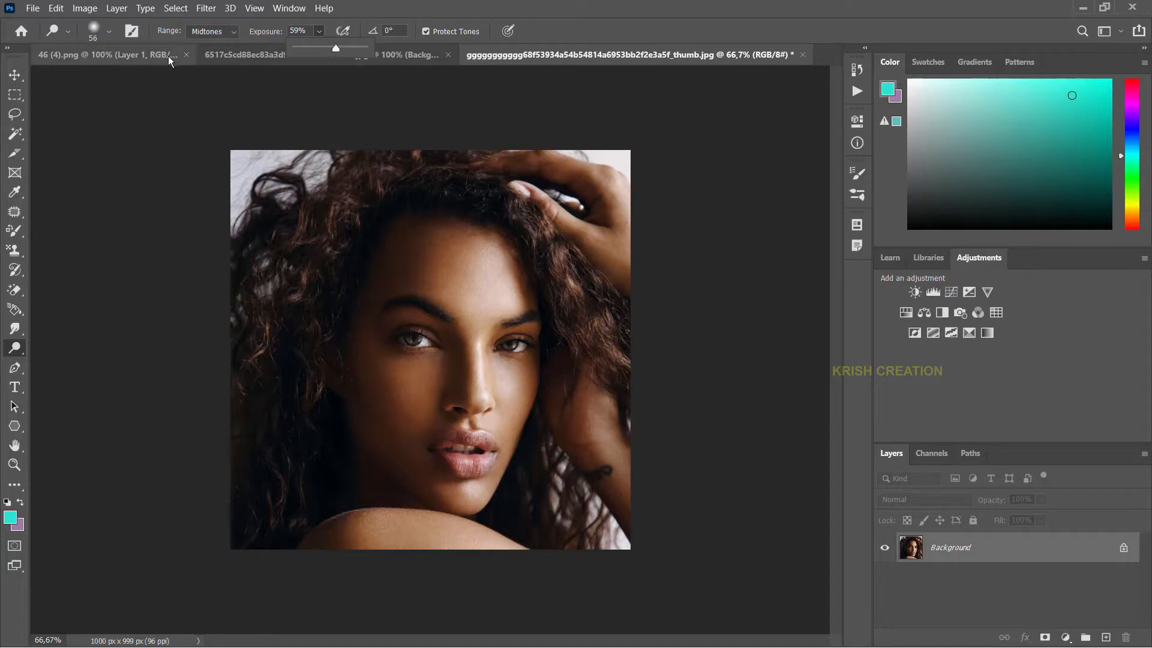
pyautogui.click(235, 32)
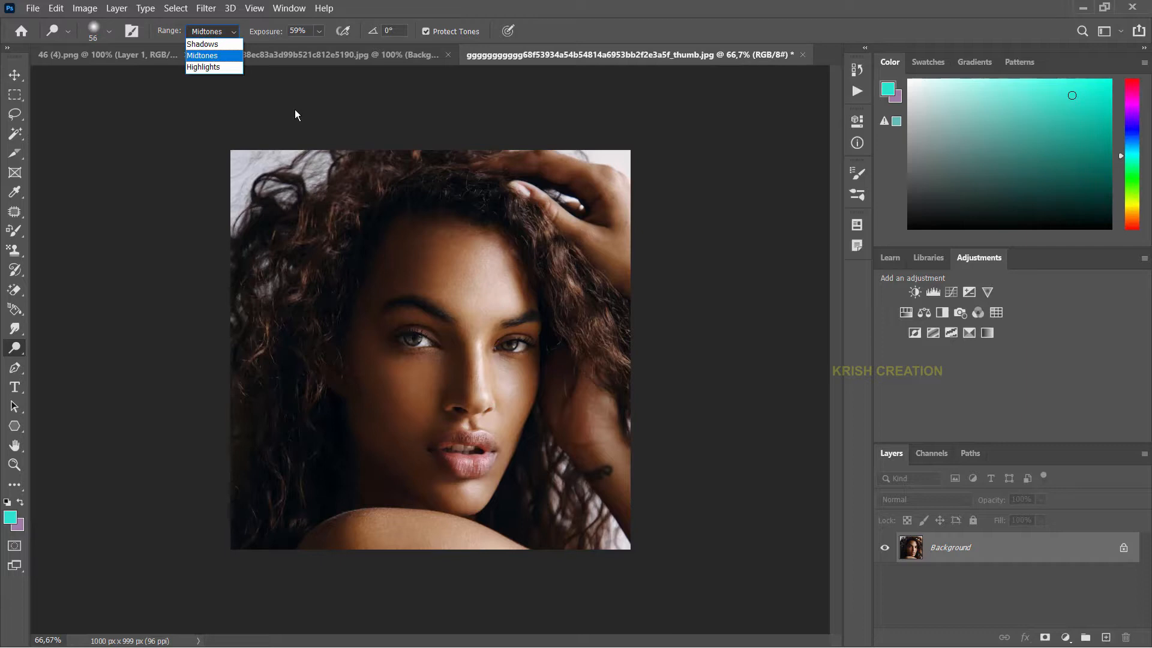
pyautogui.click(317, 31)
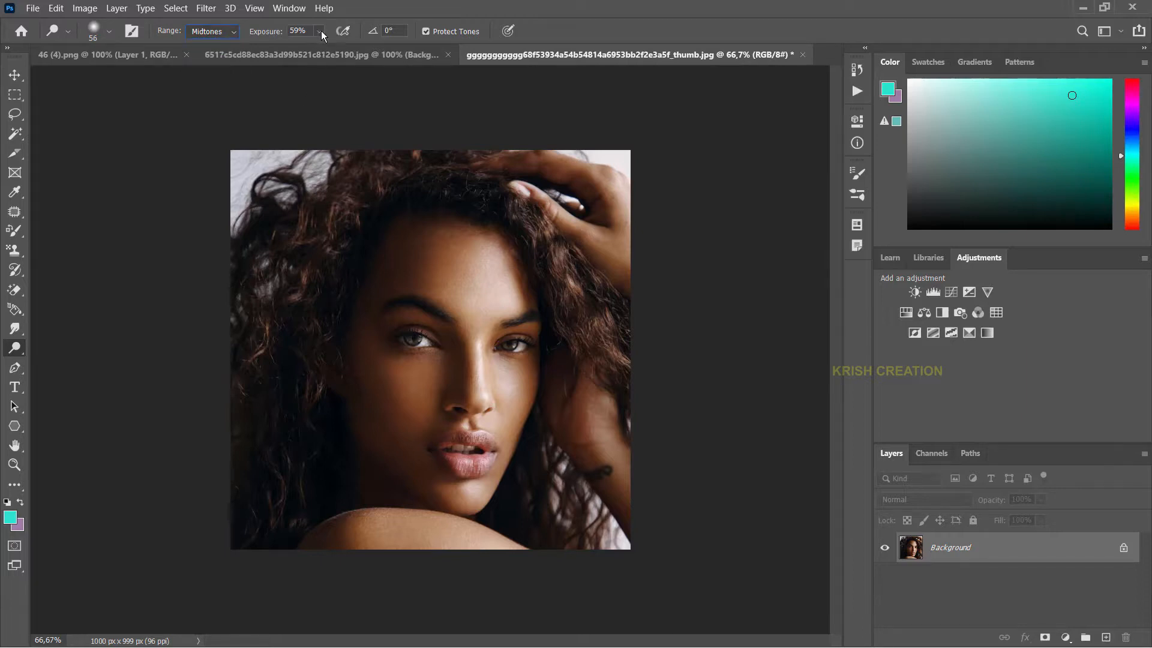
pyautogui.click(320, 31)
pyautogui.click(358, 80)
# Step: Switch the Dodge tool's range to Highlights, to Shadows and back to Midtones
pyautogui.hotkey('alt', 'shift', 'h')
pyautogui.click(25, 355)
pyautogui.click(230, 35)
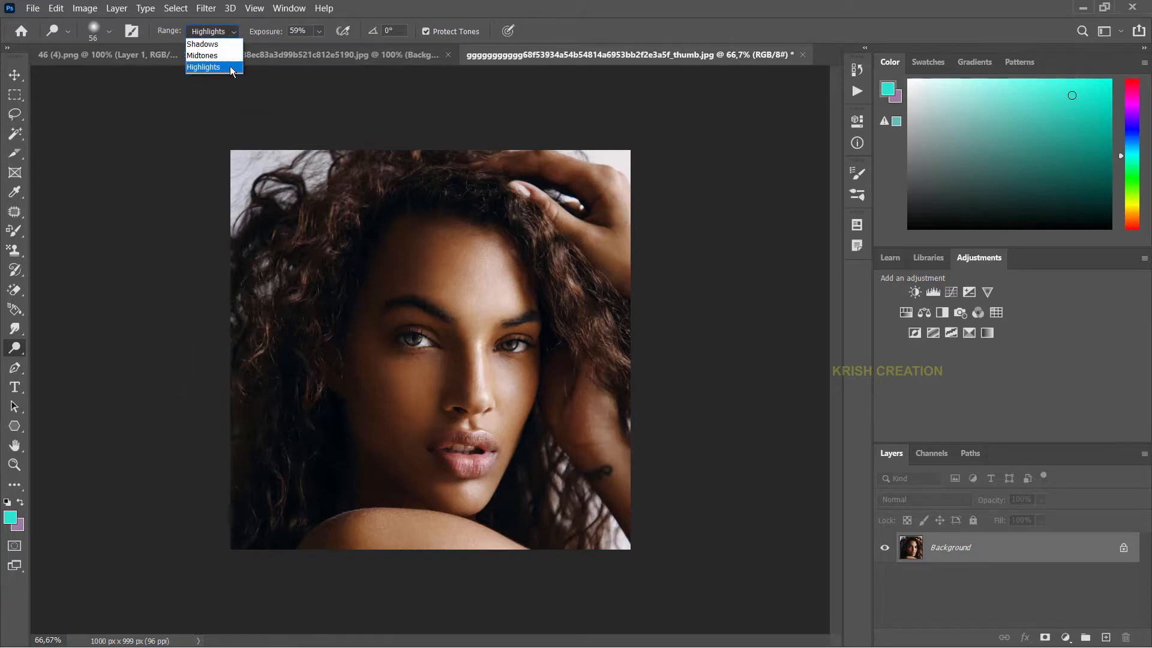
pyautogui.click(231, 71)
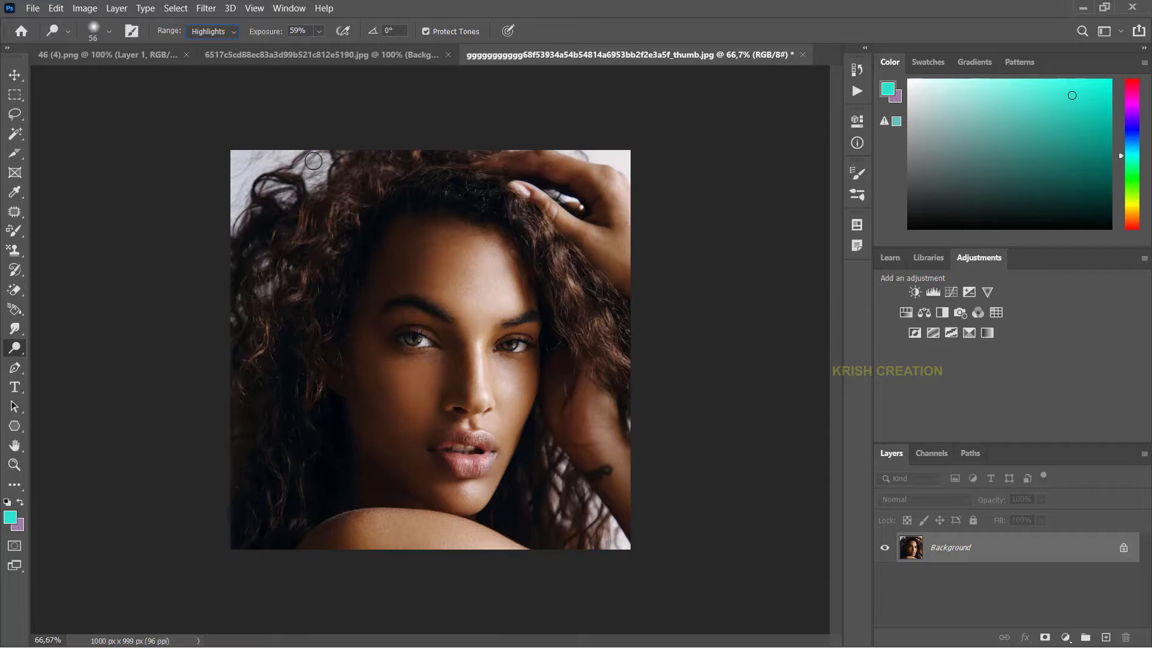
pyautogui.click(224, 32)
pyautogui.click(220, 45)
pyautogui.click(223, 32)
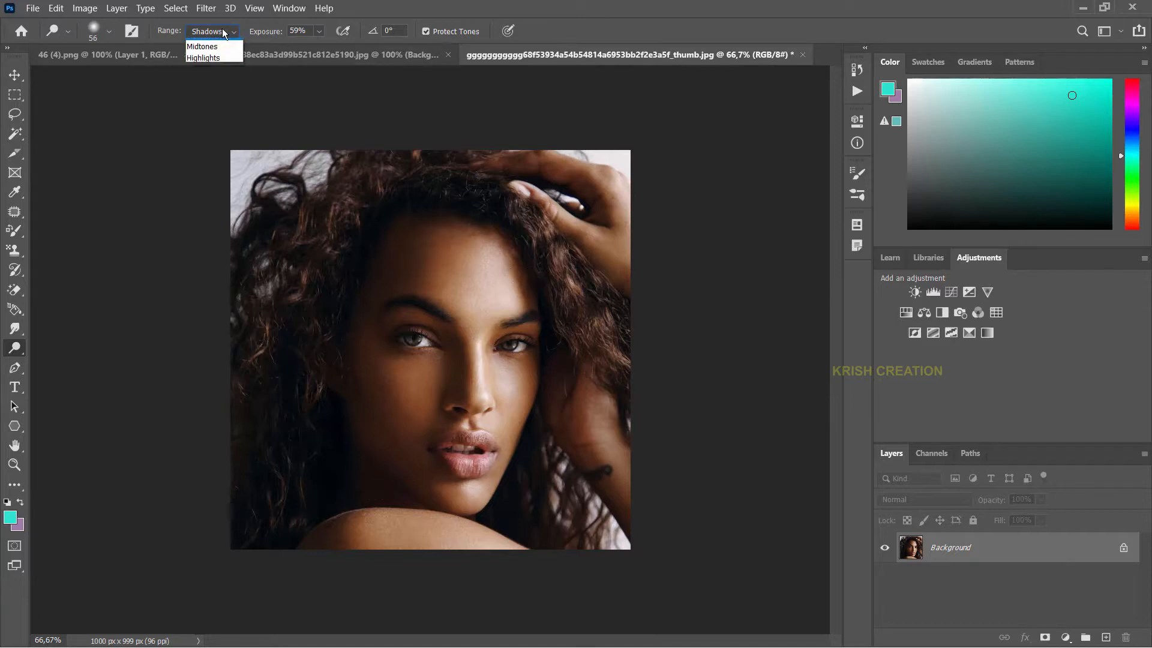
pyautogui.click(216, 51)
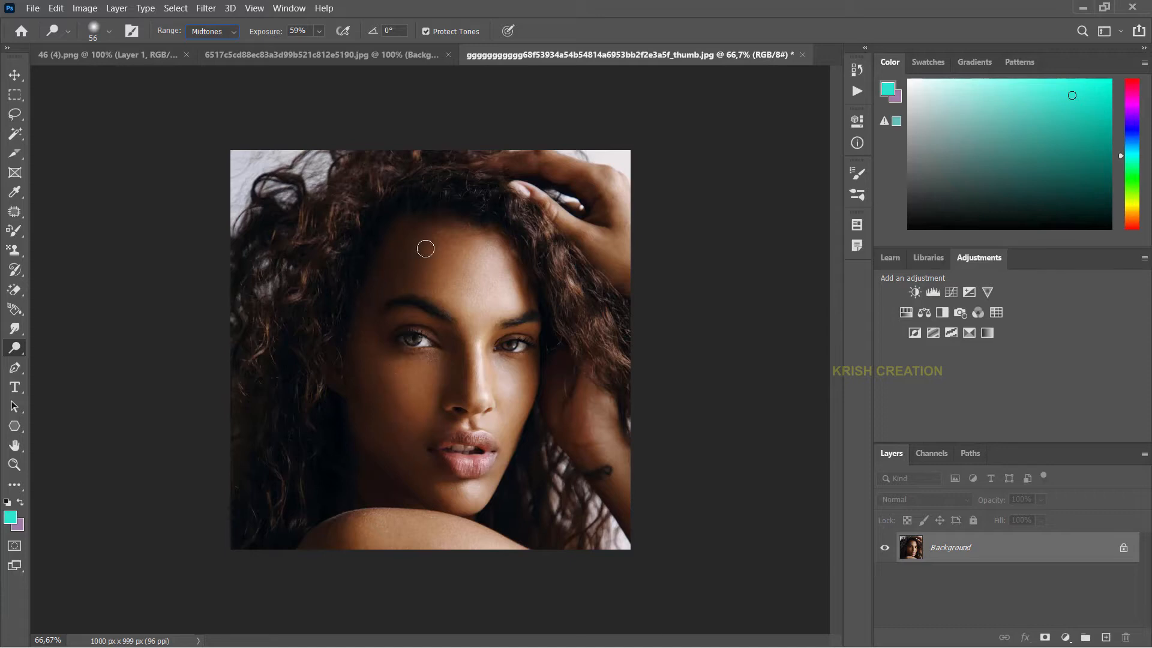
pyautogui.click(217, 31)
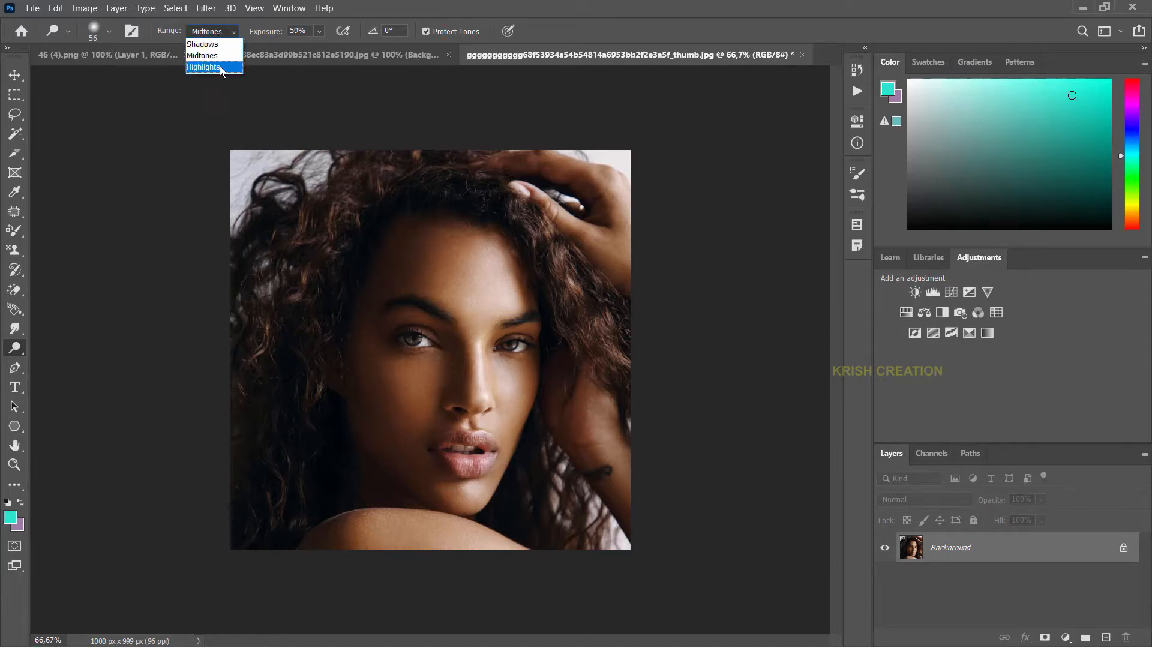
pyautogui.click(283, 109)
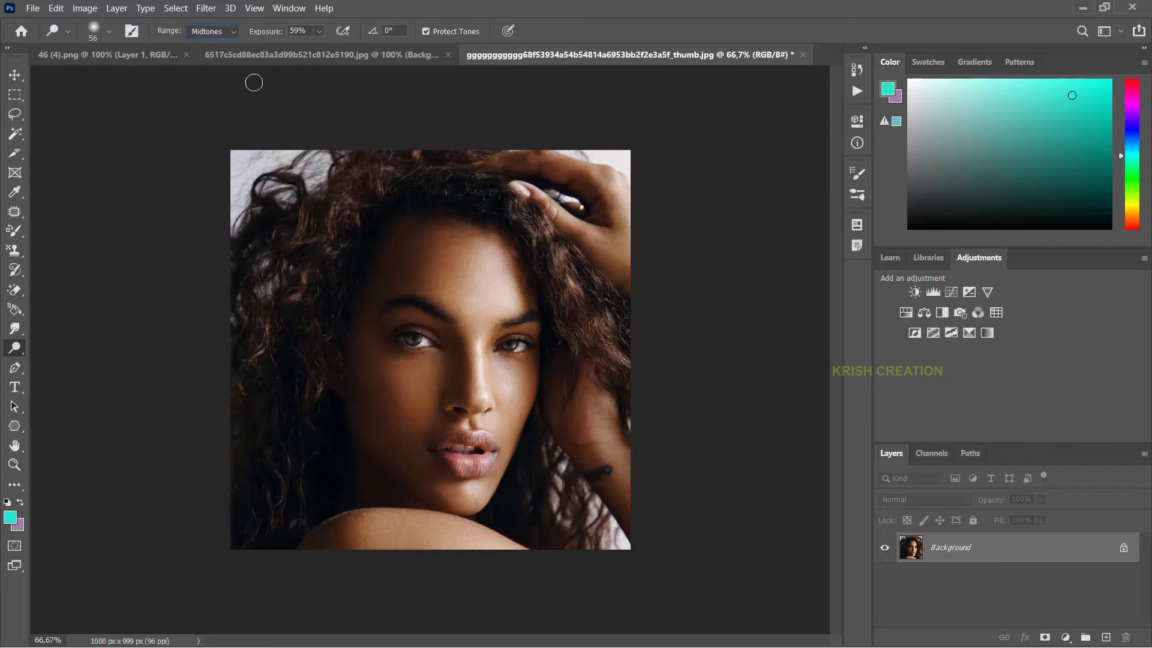
pyautogui.click(226, 30)
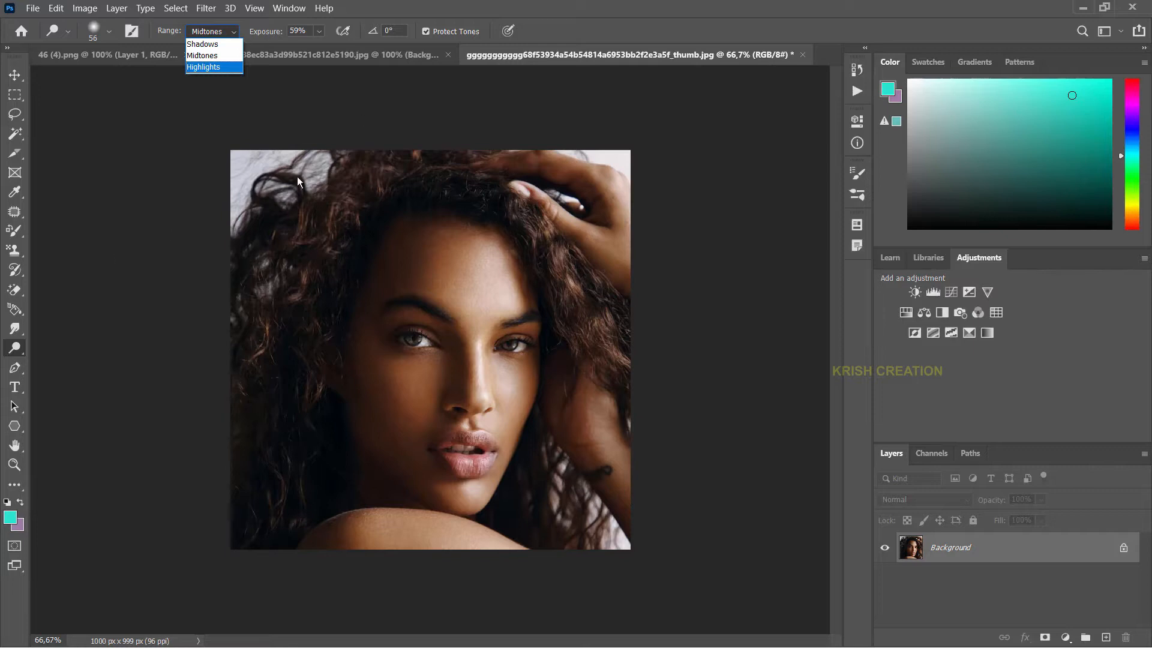
pyautogui.click(103, 512)
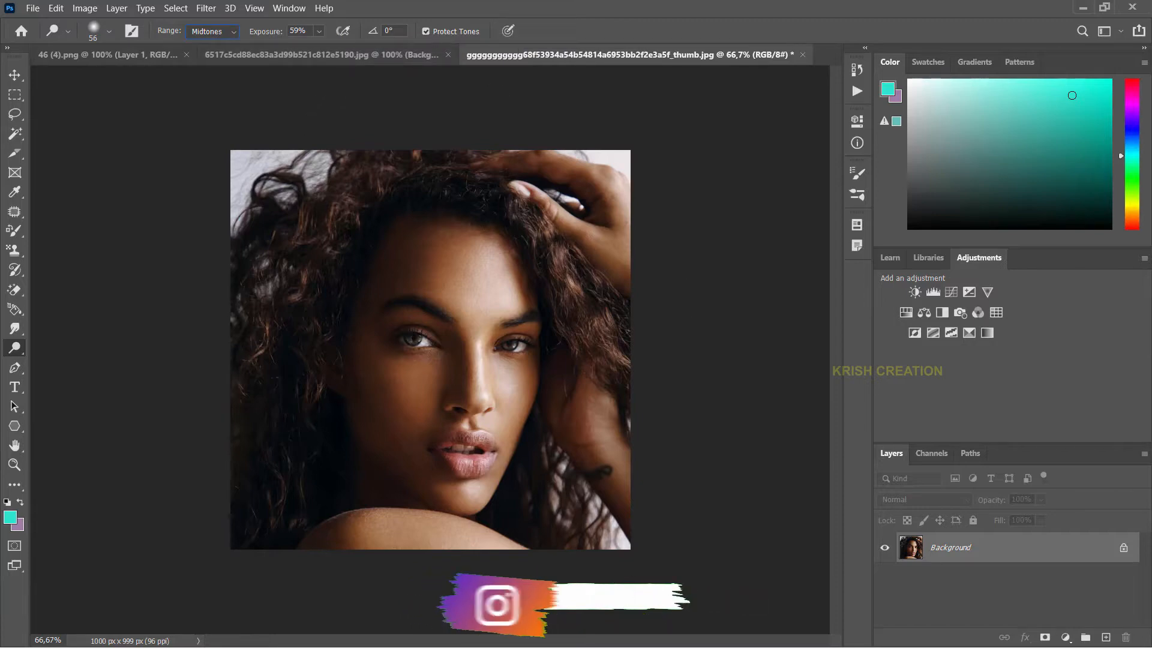
# Step: Switch to the colour swatch chart image and set the Dodge tool's range to Shadows
pyautogui.click(349, 56)
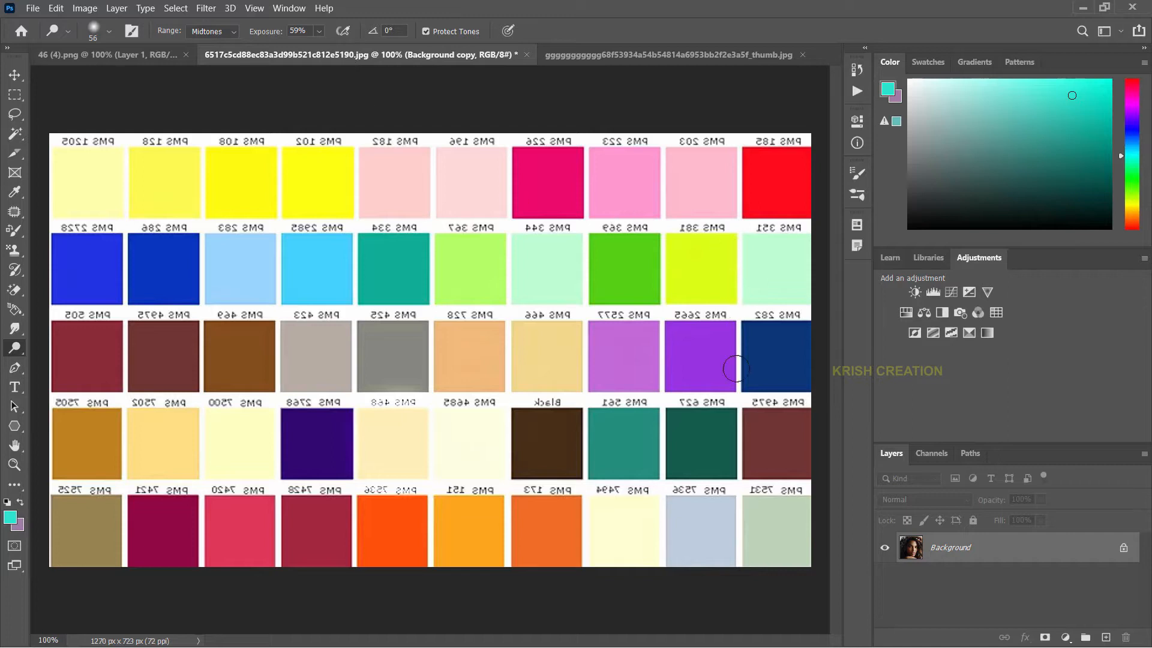
pyautogui.click(14, 349)
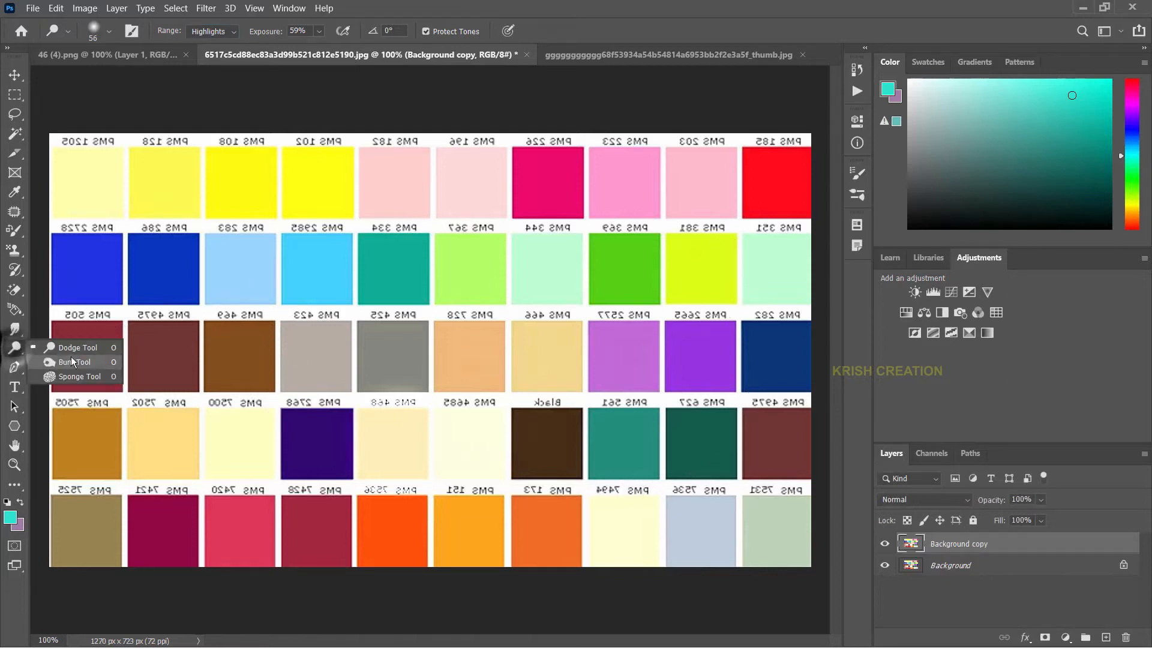
pyautogui.click(92, 344)
pyautogui.click(229, 33)
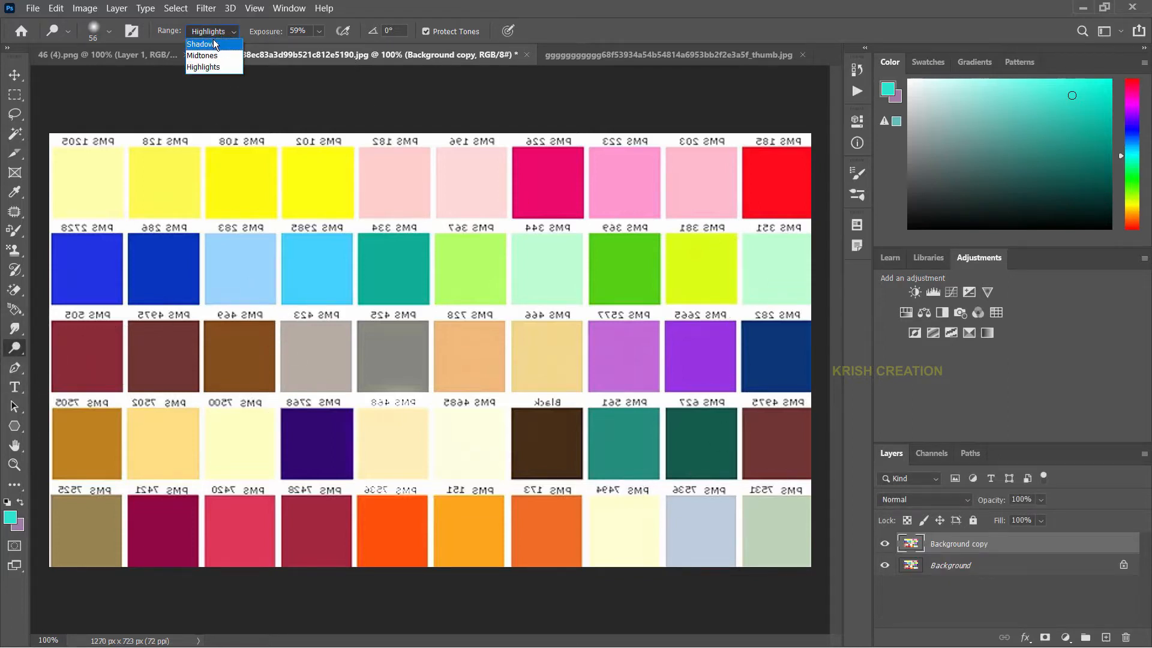
pyautogui.click(212, 46)
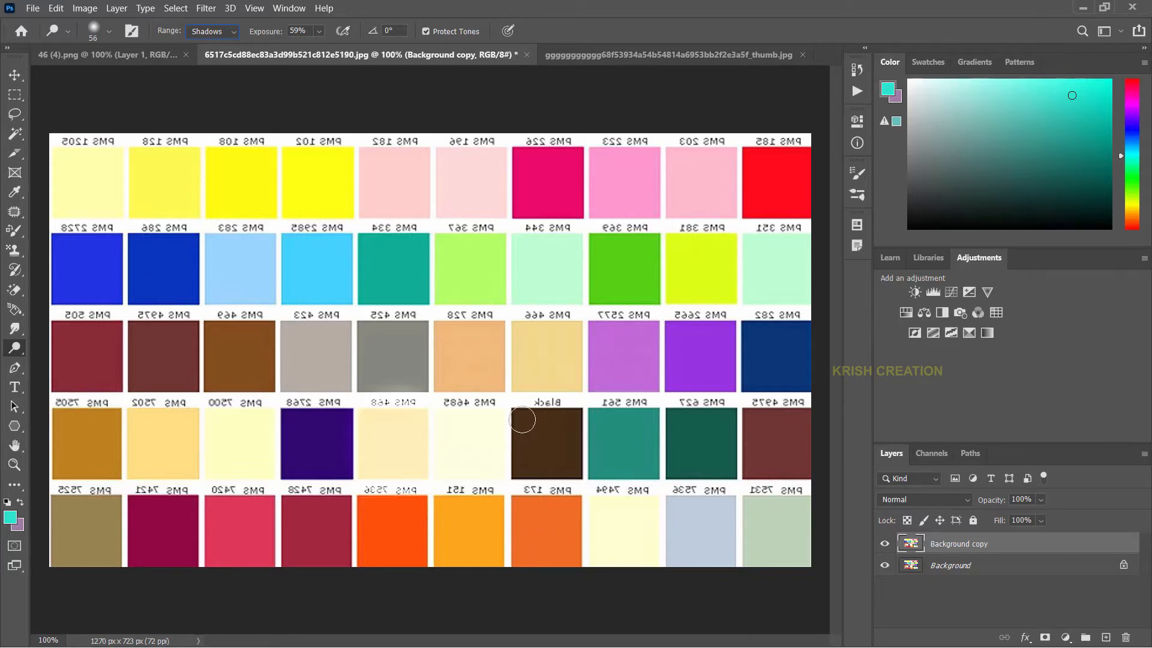
# Step: Dodge the dark brown "Black" swatch and toggle the Background copy layer's visibility to compare before and after
pyautogui.moveTo(522, 420)
pyautogui.mouseDown()
pyautogui.moveTo(547, 425)
pyautogui.moveTo(556, 454)
pyautogui.moveTo(530, 449)
pyautogui.moveTo(557, 423)
pyautogui.moveTo(544, 456)
pyautogui.moveTo(520, 447)
pyautogui.moveTo(530, 424)
pyautogui.moveTo(550, 418)
pyautogui.moveTo(568, 420)
pyautogui.moveTo(575, 447)
pyautogui.moveTo(517, 454)
pyautogui.mouseUp()
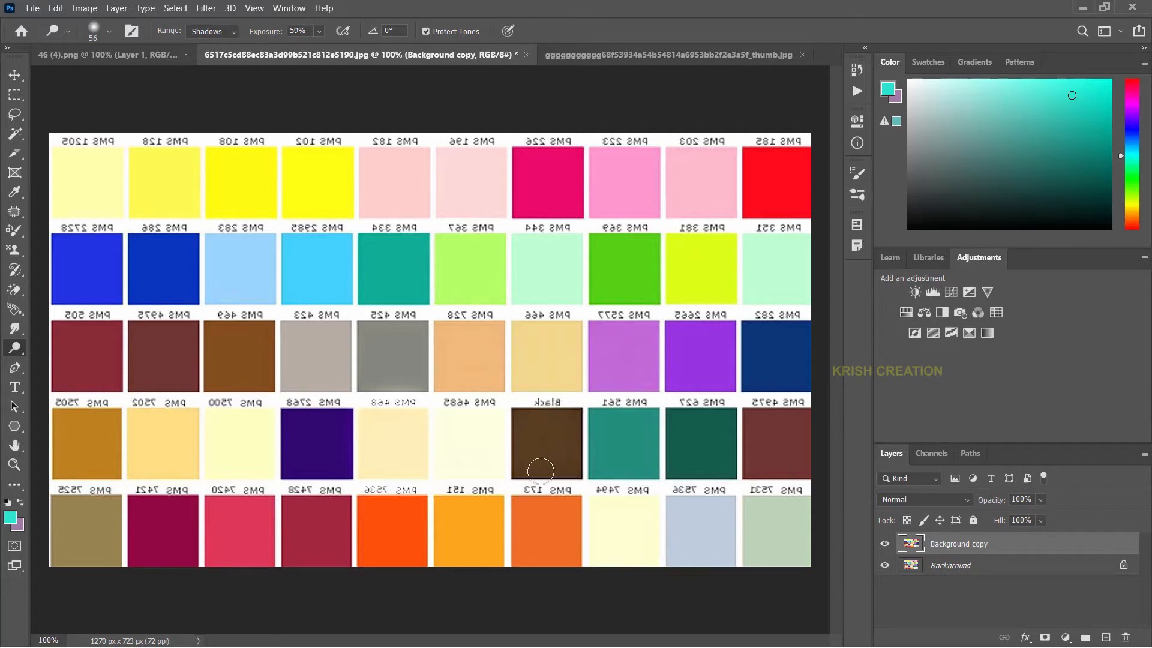
pyautogui.click(885, 544)
pyautogui.click(885, 544)
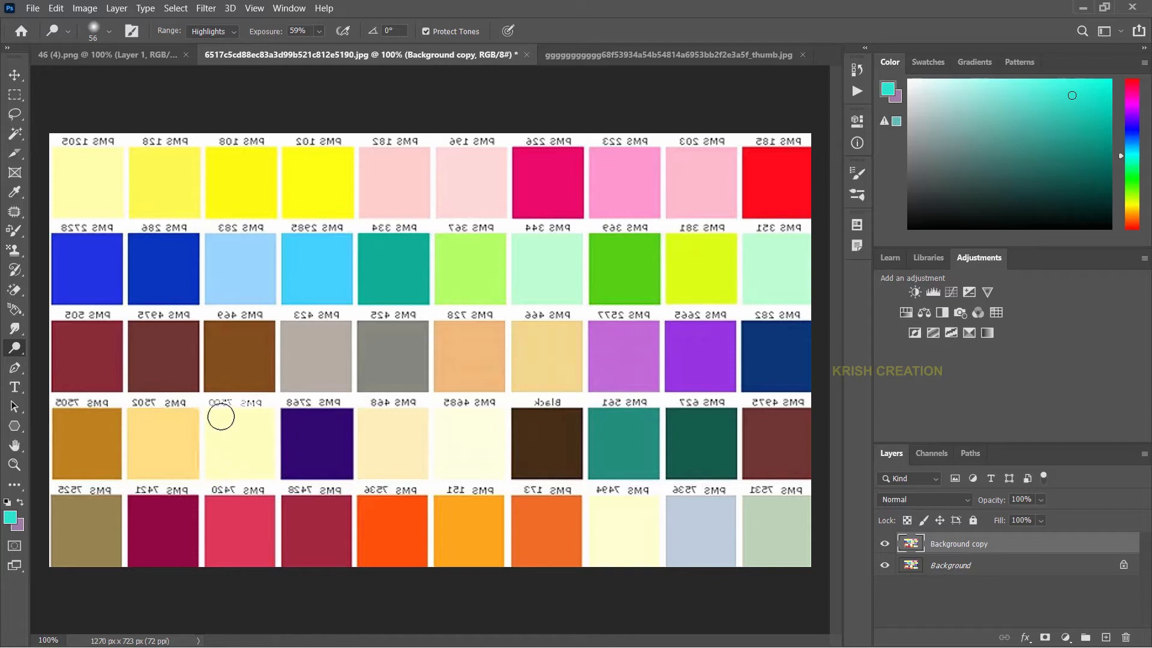
pyautogui.click(886, 543)
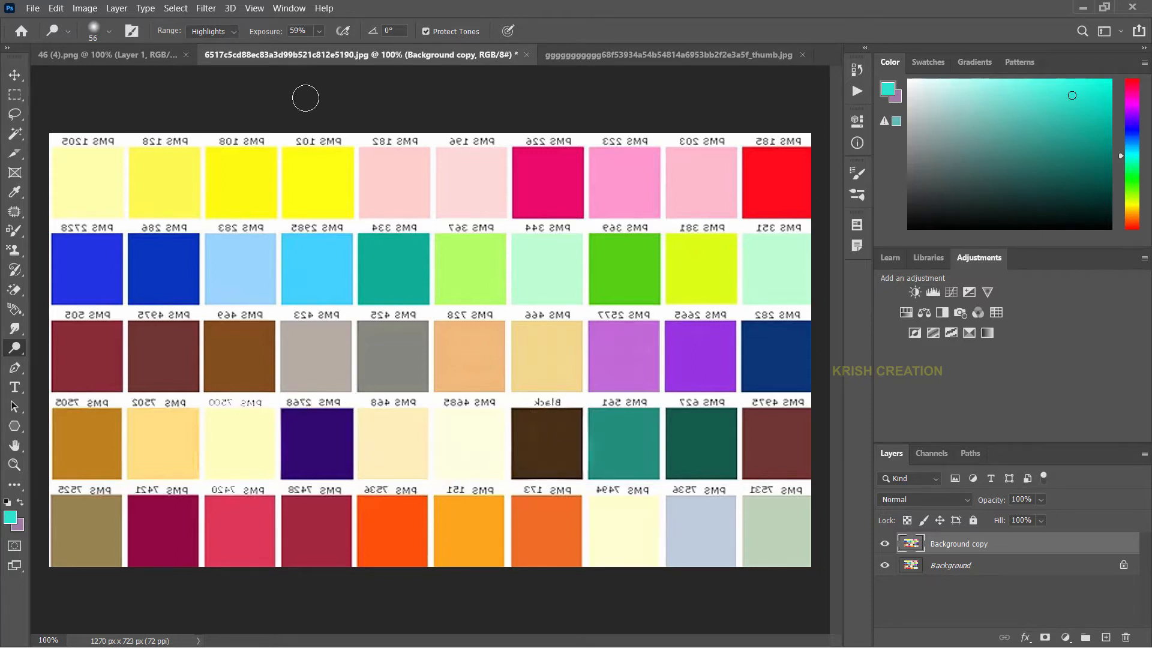
# Step: Try dodging across the colour swatches with the range set to Midtones, and undo the strokes
pyautogui.click(230, 31)
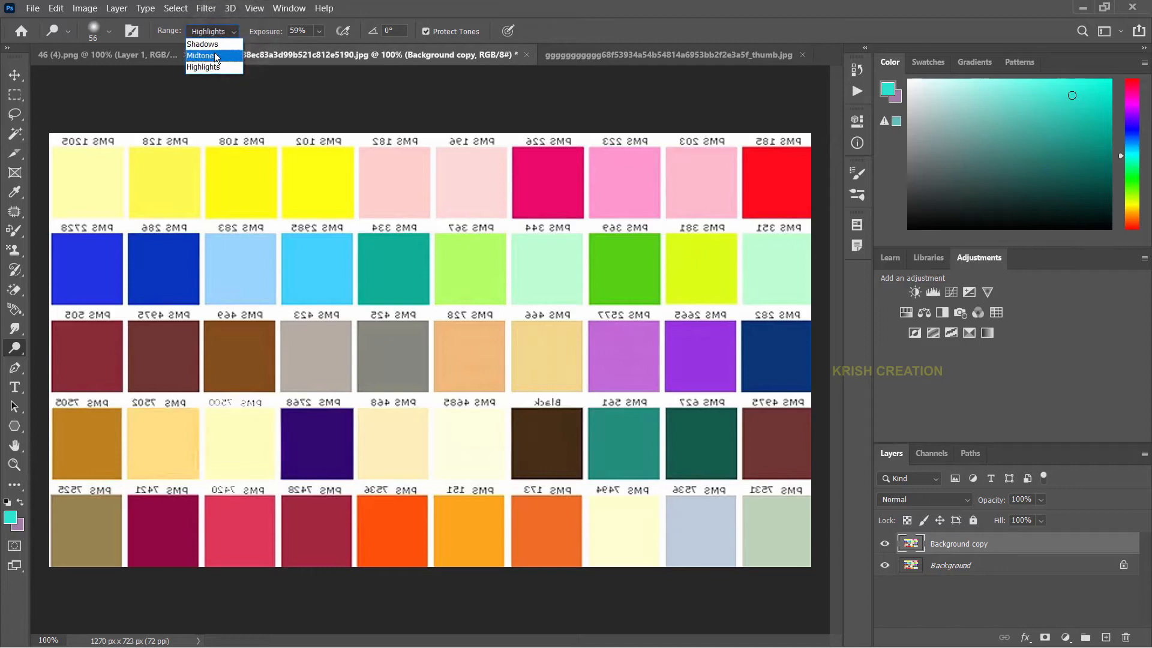
pyautogui.click(214, 56)
pyautogui.moveTo(376, 185)
pyautogui.mouseDown()
pyautogui.moveTo(307, 330)
pyautogui.moveTo(511, 260)
pyautogui.moveTo(563, 401)
pyautogui.moveTo(458, 317)
pyautogui.mouseUp()
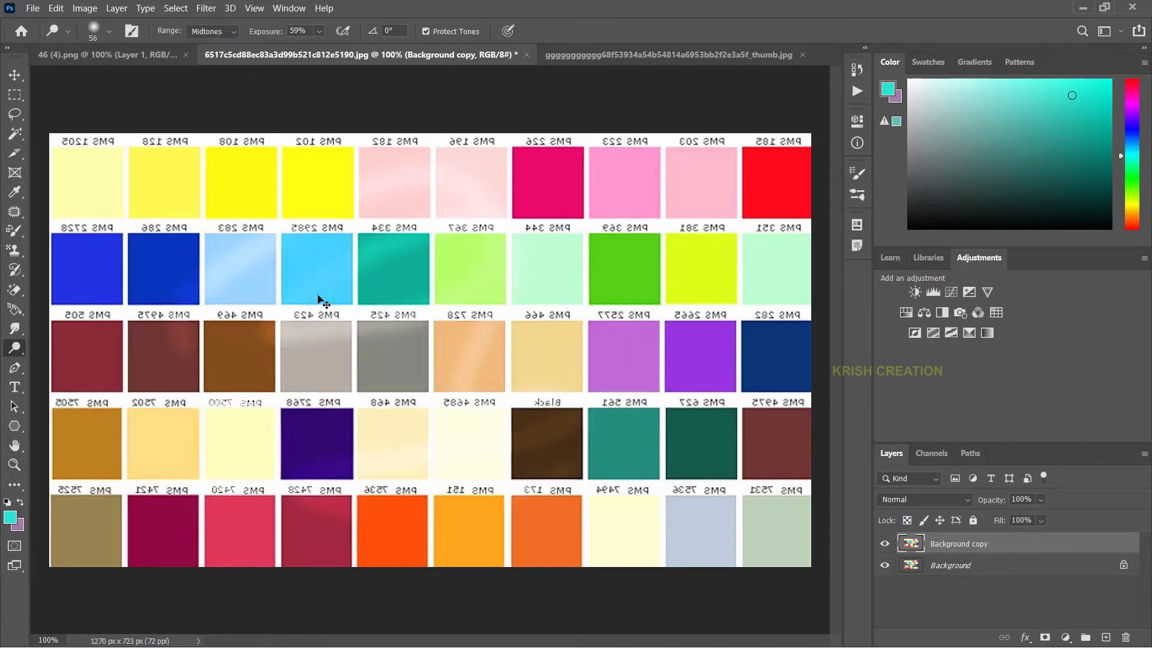
pyautogui.hotkey('ctrl', 'z')
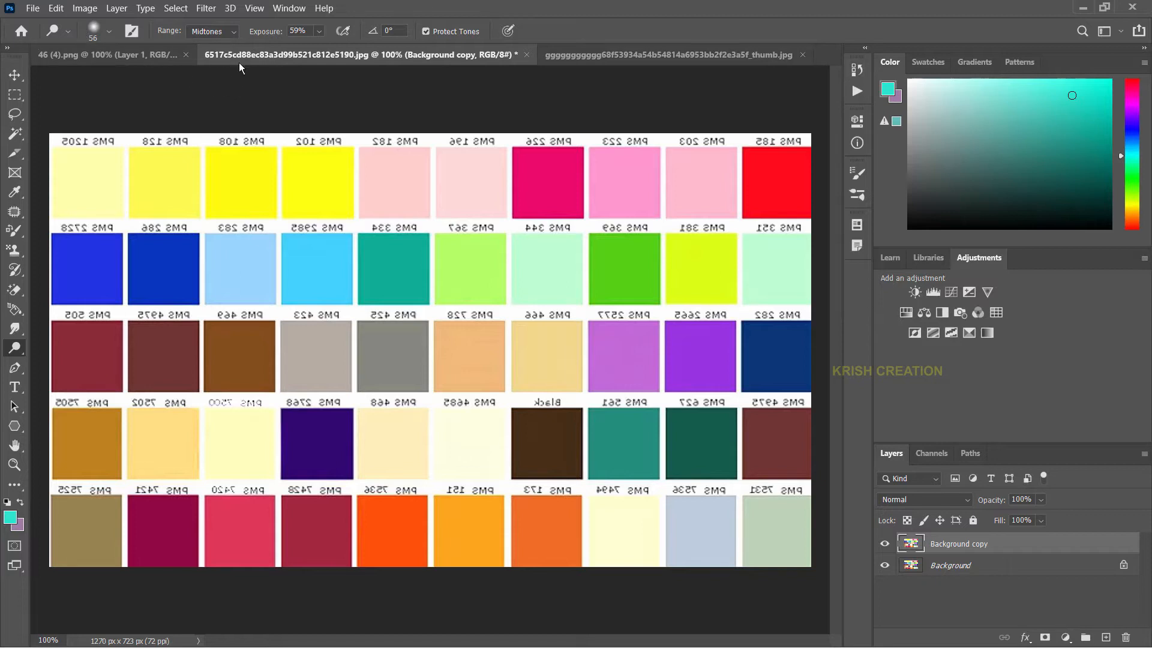
pyautogui.click(233, 33)
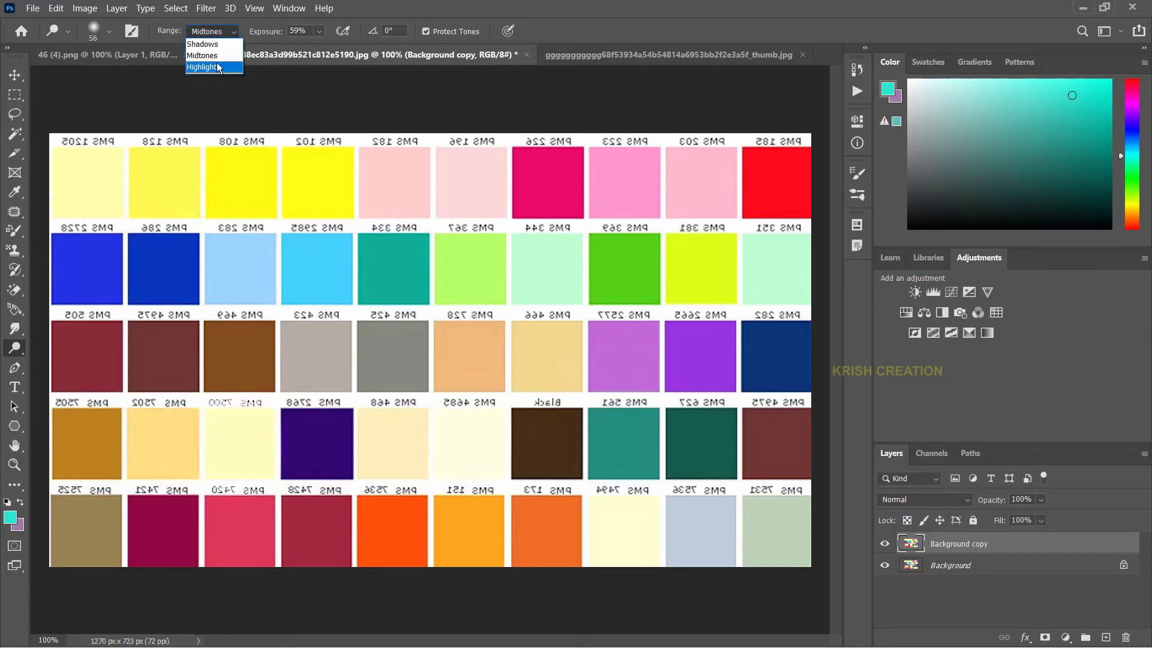
pyautogui.click(285, 79)
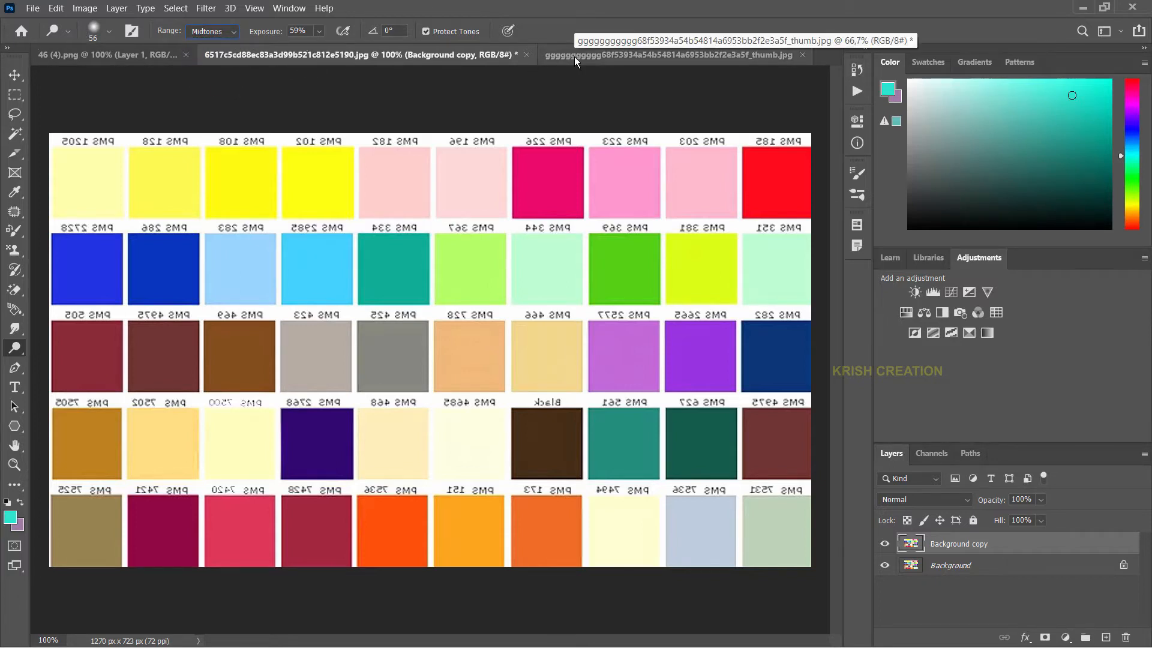
# Step: Switch to the portrait image and dodge the forehead on the Background copy layer with the Highlights range at 4% exposure
pyautogui.click(574, 56)
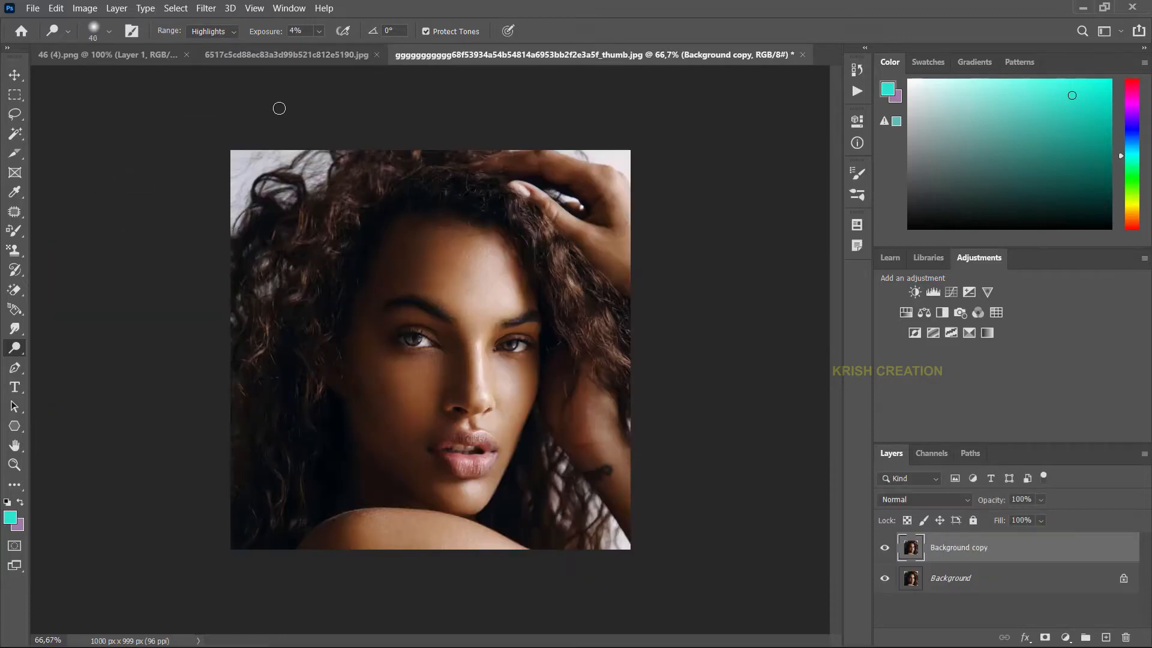
pyautogui.rightClick(14, 348)
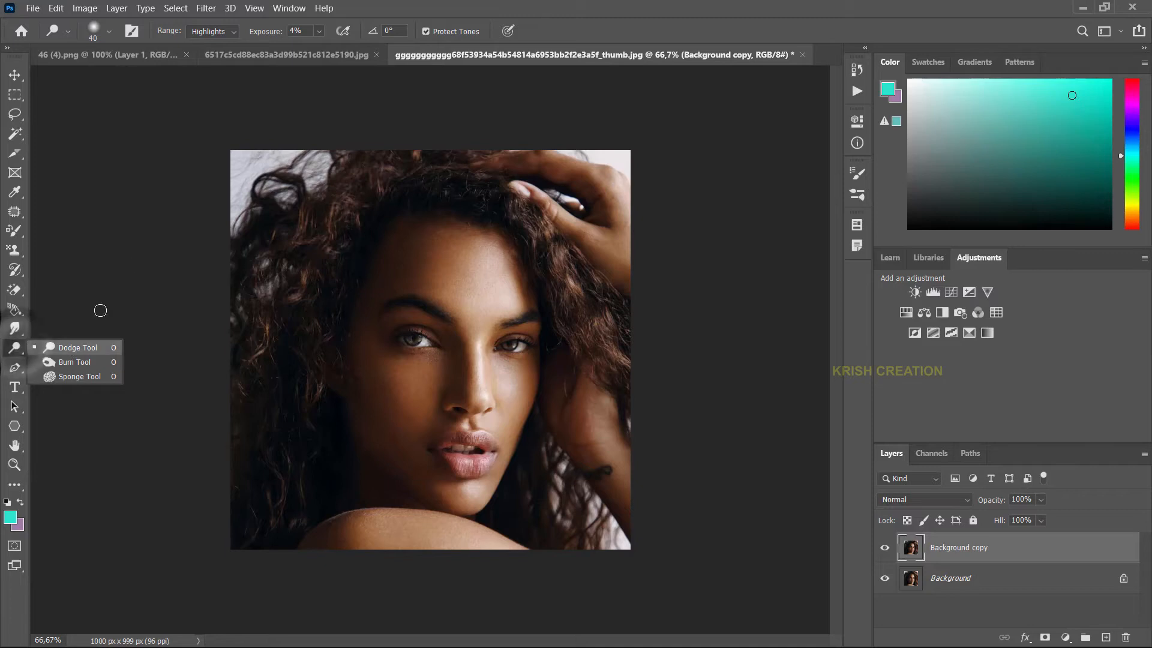
pyautogui.click(318, 30)
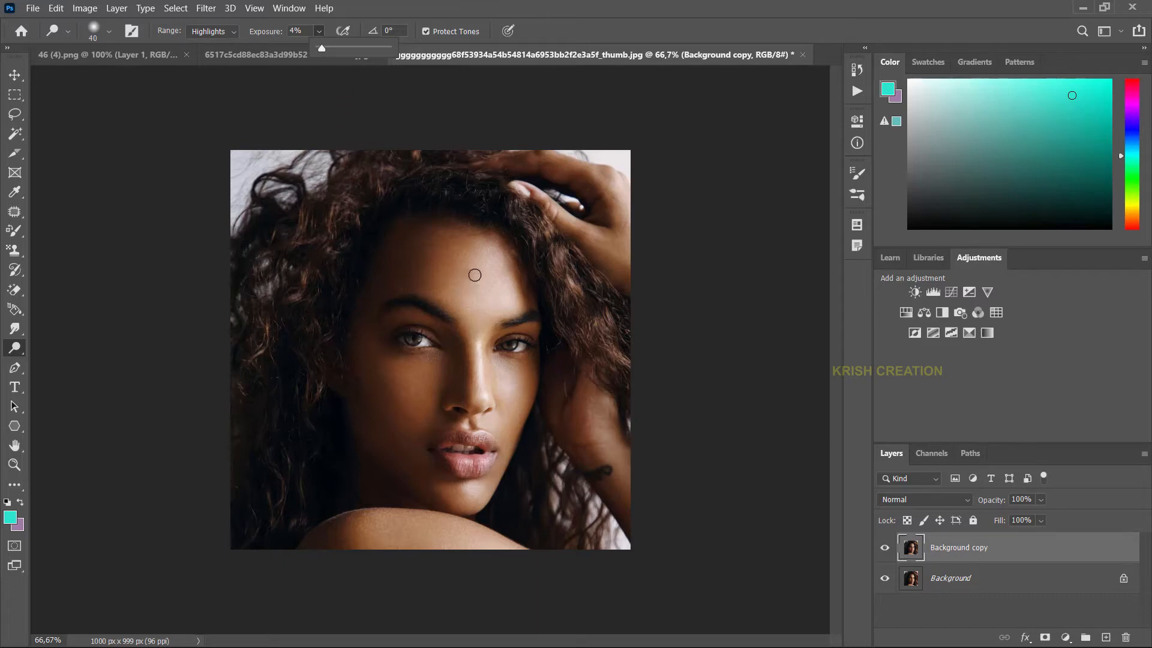
pyautogui.moveTo(475, 291)
pyautogui.mouseDown()
pyautogui.moveTo(478, 258)
pyautogui.moveTo(496, 276)
pyautogui.moveTo(476, 299)
pyautogui.moveTo(490, 255)
pyautogui.moveTo(511, 298)
pyautogui.moveTo(481, 311)
pyautogui.moveTo(453, 302)
pyautogui.moveTo(492, 254)
pyautogui.mouseUp()
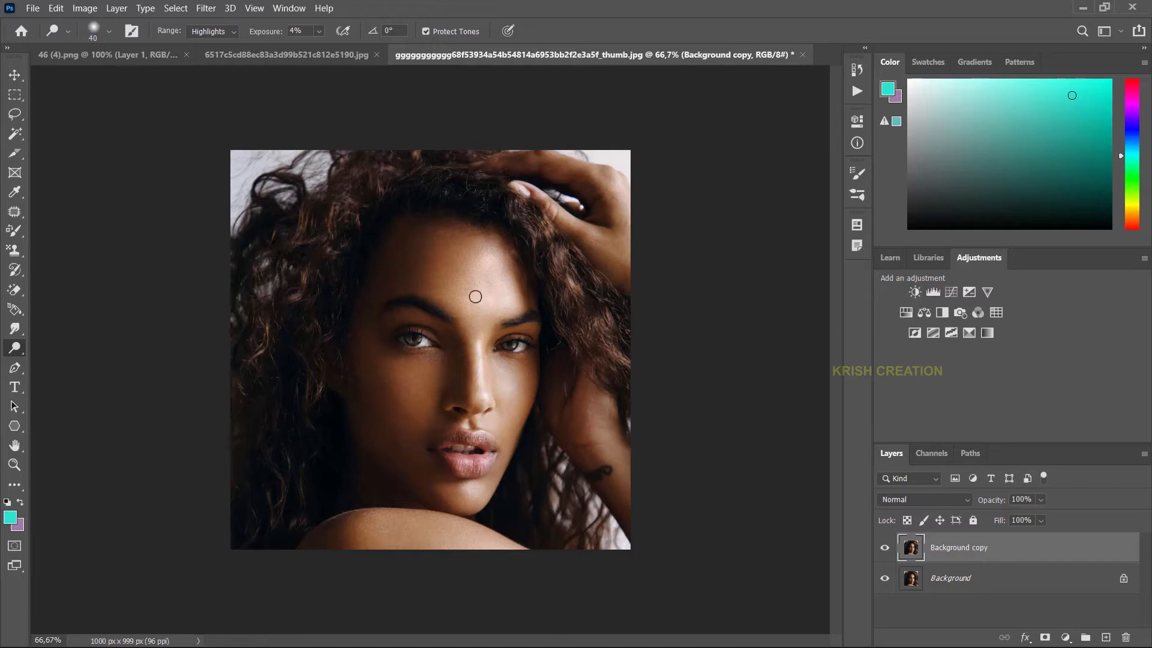
# Step: Dodge the forehead, nose bridge and the area above the upper lip on the Background copy layer, and reduce the brush size
pyautogui.moveTo(475, 296); pyautogui.dragTo(486, 256)
pyautogui.moveTo(466, 300)
pyautogui.mouseDown()
pyautogui.moveTo(500, 293)
pyautogui.moveTo(490, 289)
pyautogui.mouseUp()
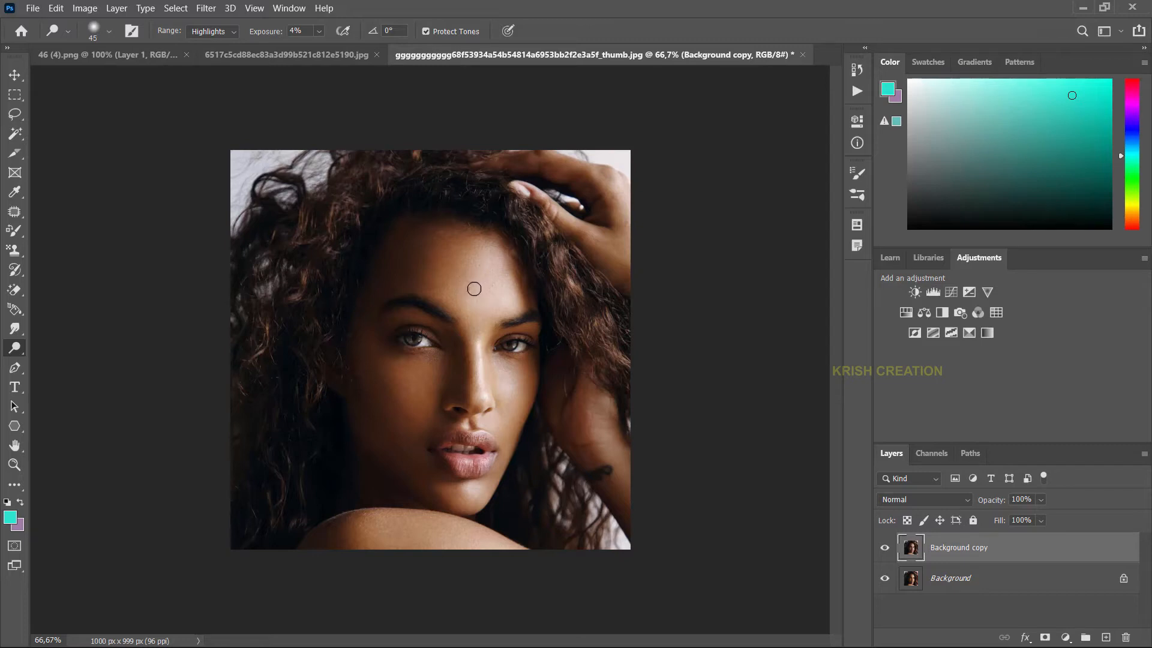
pyautogui.moveTo(467, 285)
pyautogui.mouseDown()
pyautogui.moveTo(486, 259)
pyautogui.moveTo(505, 302)
pyautogui.moveTo(464, 304)
pyautogui.moveTo(489, 261)
pyautogui.moveTo(478, 297)
pyautogui.moveTo(494, 292)
pyautogui.moveTo(472, 295)
pyautogui.moveTo(482, 270)
pyautogui.moveTo(457, 297)
pyautogui.moveTo(491, 249)
pyautogui.moveTo(514, 296)
pyautogui.moveTo(463, 301)
pyautogui.moveTo(493, 311)
pyautogui.moveTo(467, 313)
pyautogui.moveTo(461, 300)
pyautogui.moveTo(491, 355)
pyautogui.moveTo(478, 358)
pyautogui.moveTo(478, 323)
pyautogui.moveTo(480, 382)
pyautogui.moveTo(469, 303)
pyautogui.moveTo(481, 369)
pyautogui.moveTo(464, 424)
pyautogui.mouseUp()
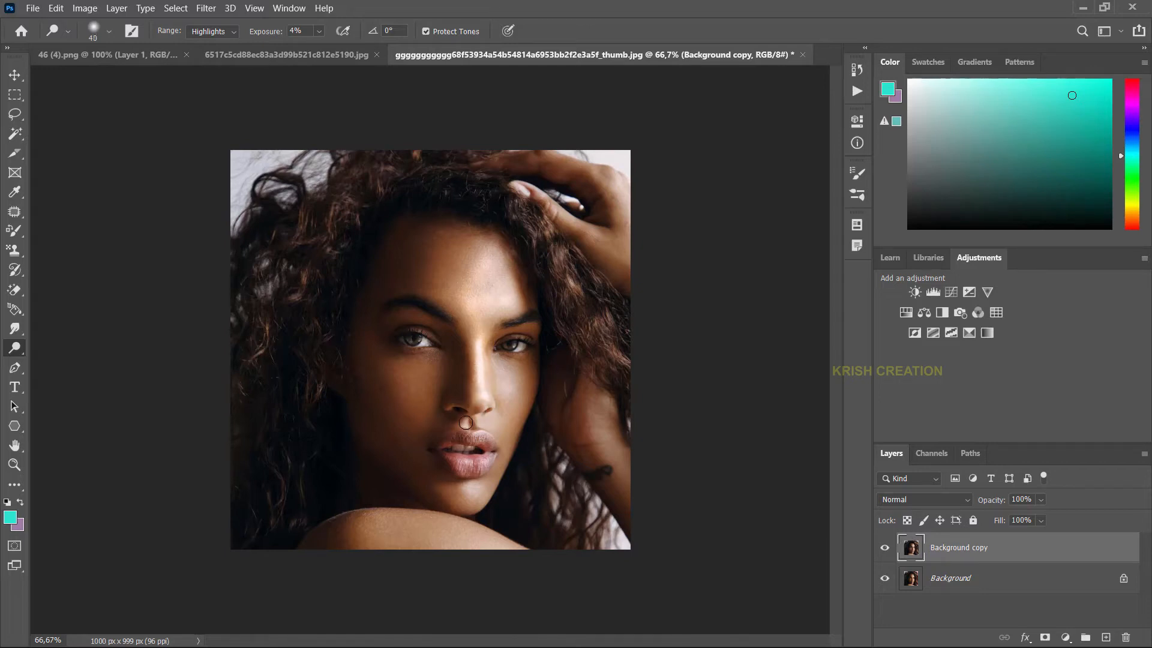
pyautogui.press('[')
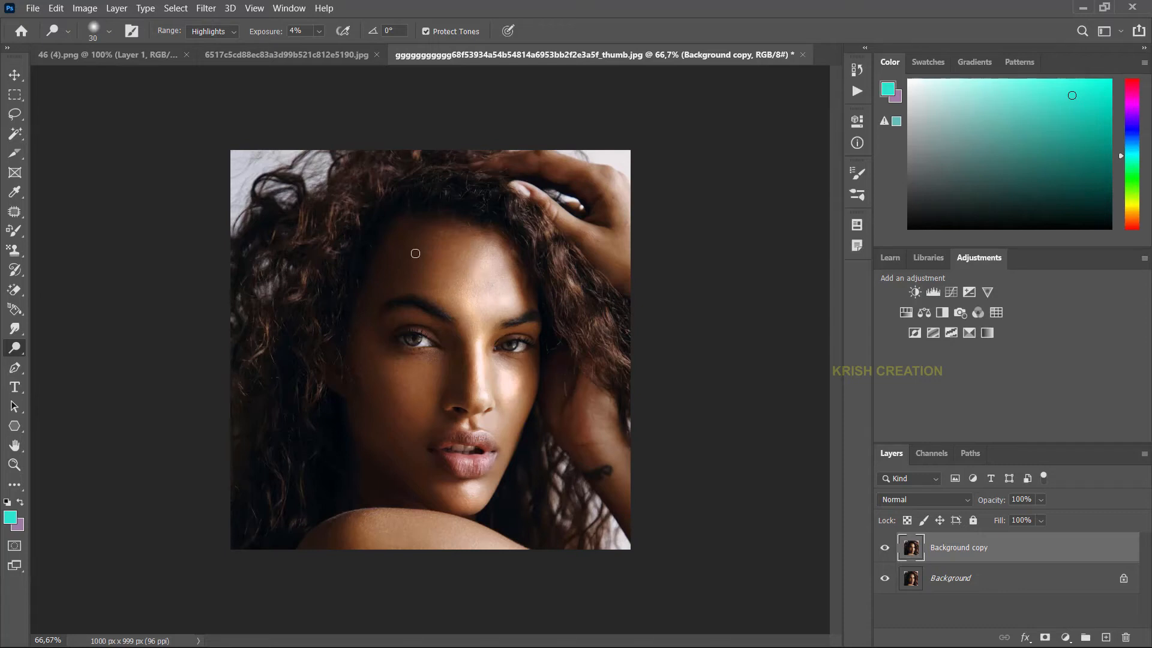
# Step: Set the Dodge tool's range to Shadows with 8% exposure
pyautogui.click(218, 34)
pyautogui.click(319, 31)
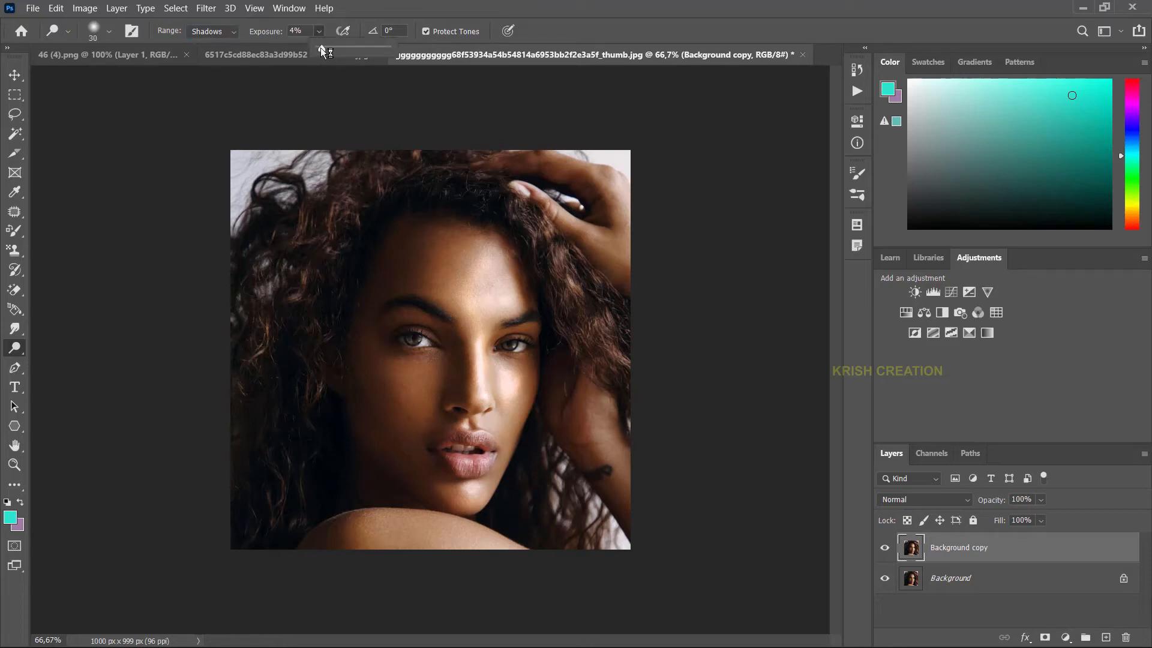
pyautogui.click(323, 47)
pyautogui.click(508, 251)
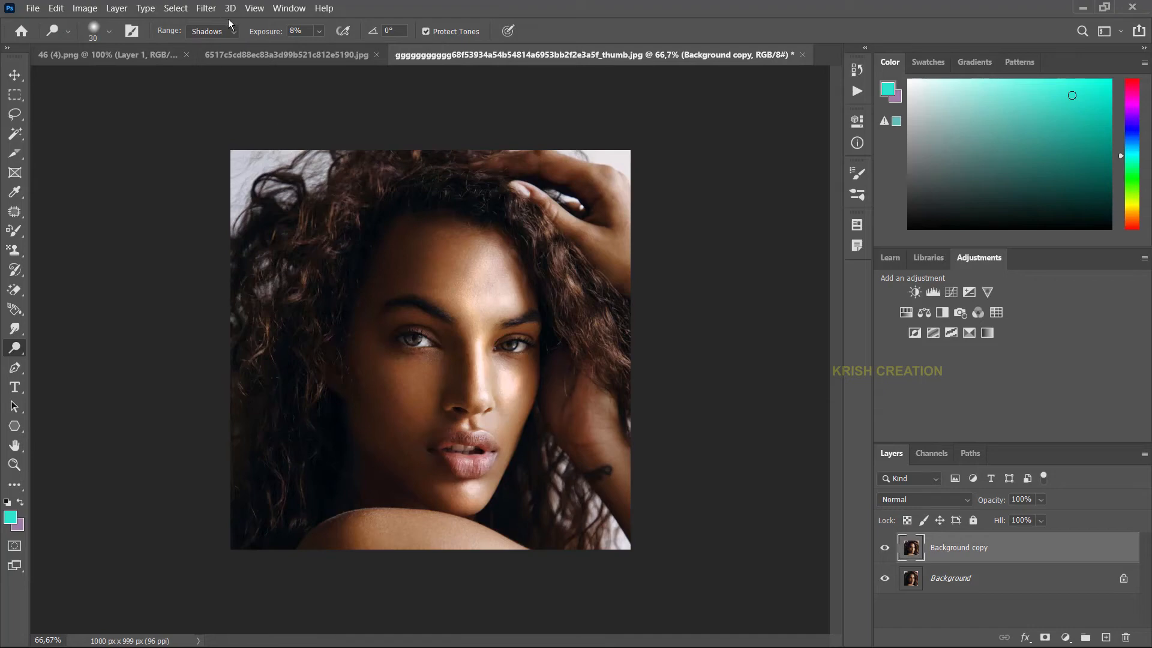
# Step: Set the Dodge tool's range to Midtones with 11% exposure and enlarge the brush
pyautogui.click(231, 34)
pyautogui.click(204, 55)
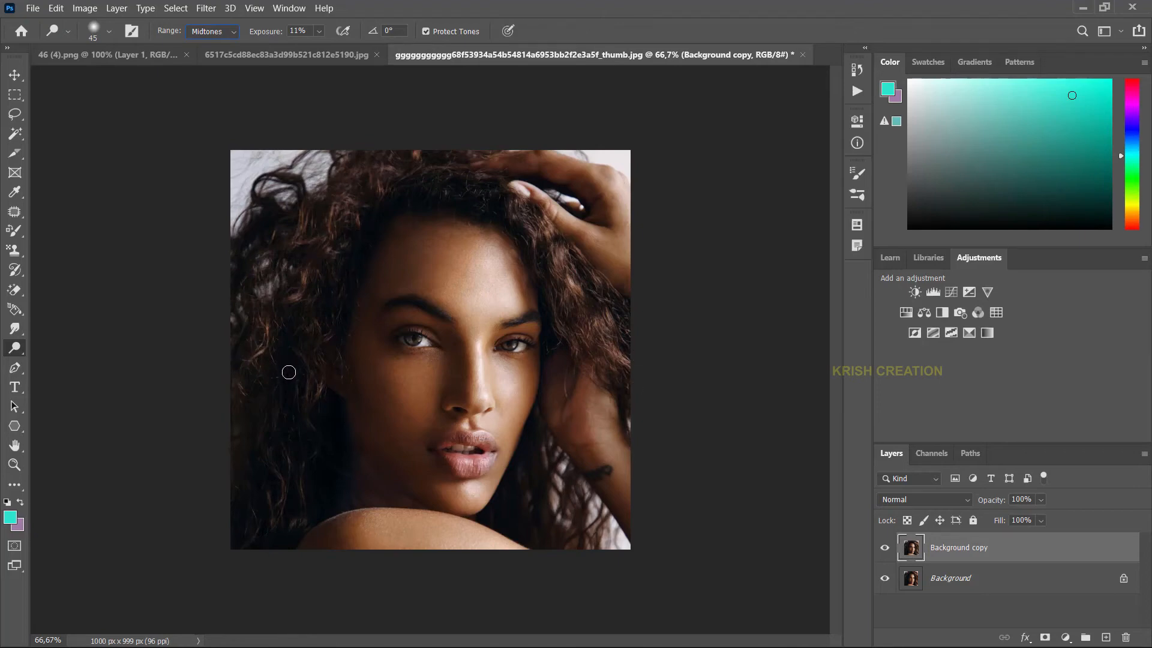
pyautogui.click(108, 33)
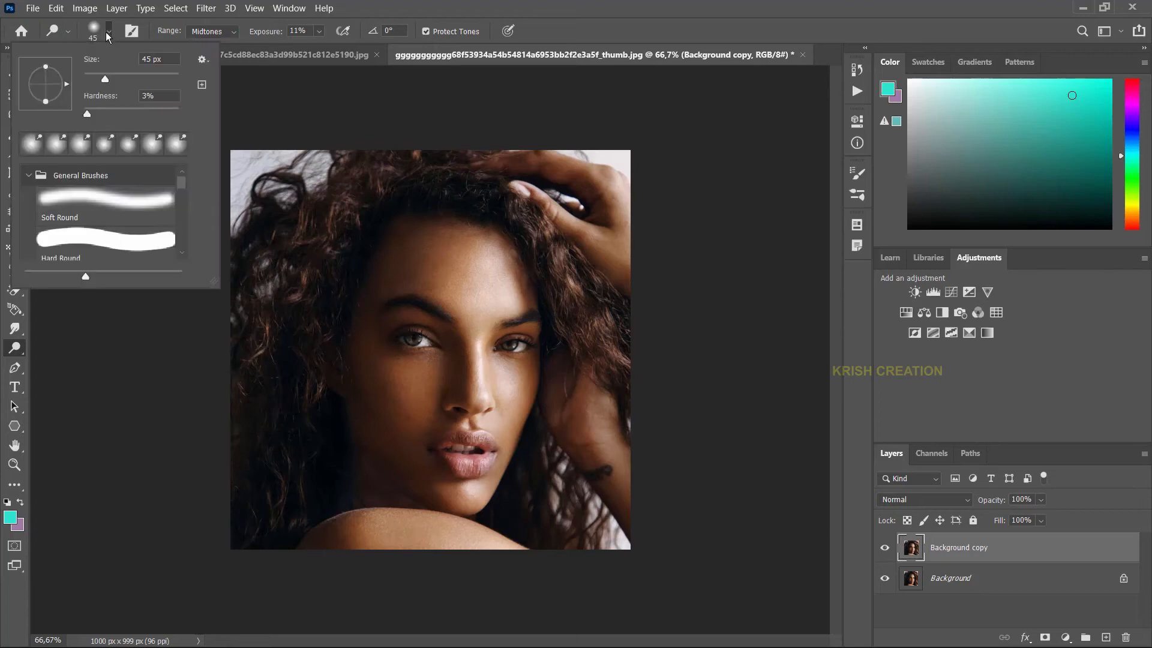
pyautogui.moveTo(108, 80); pyautogui.dragTo(125, 80)
pyautogui.click(143, 76)
pyautogui.click(413, 132)
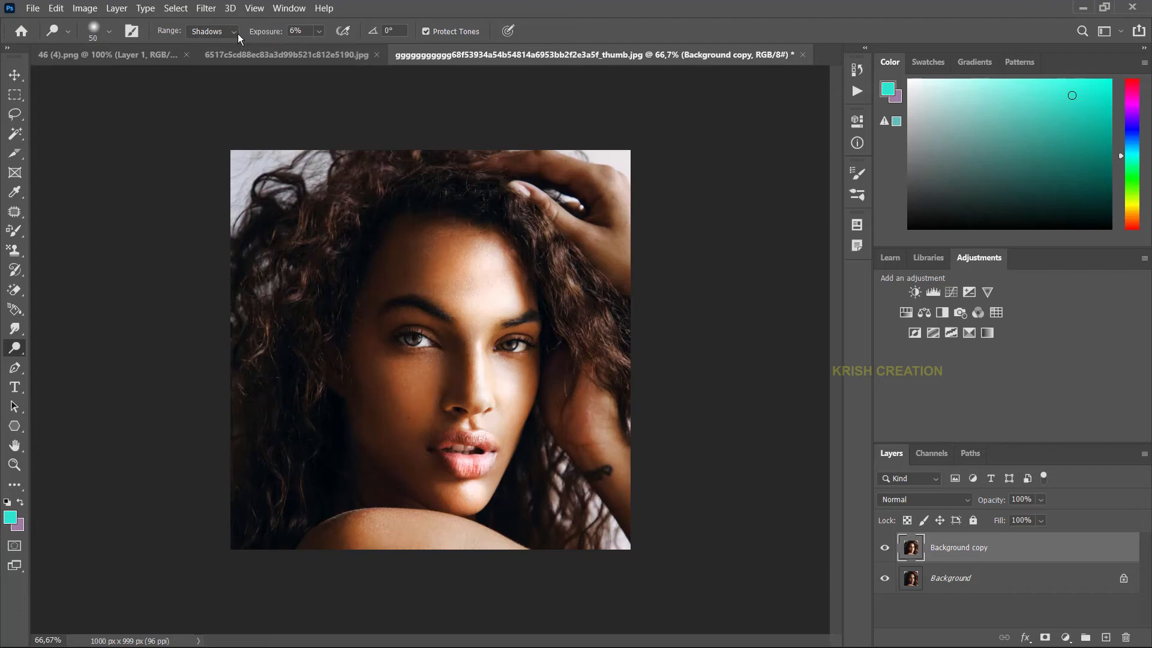
# Step: Check the Dodge range options and toggle the Background copy layer's visibility to compare the portrait before and after dodging
pyautogui.click(234, 32)
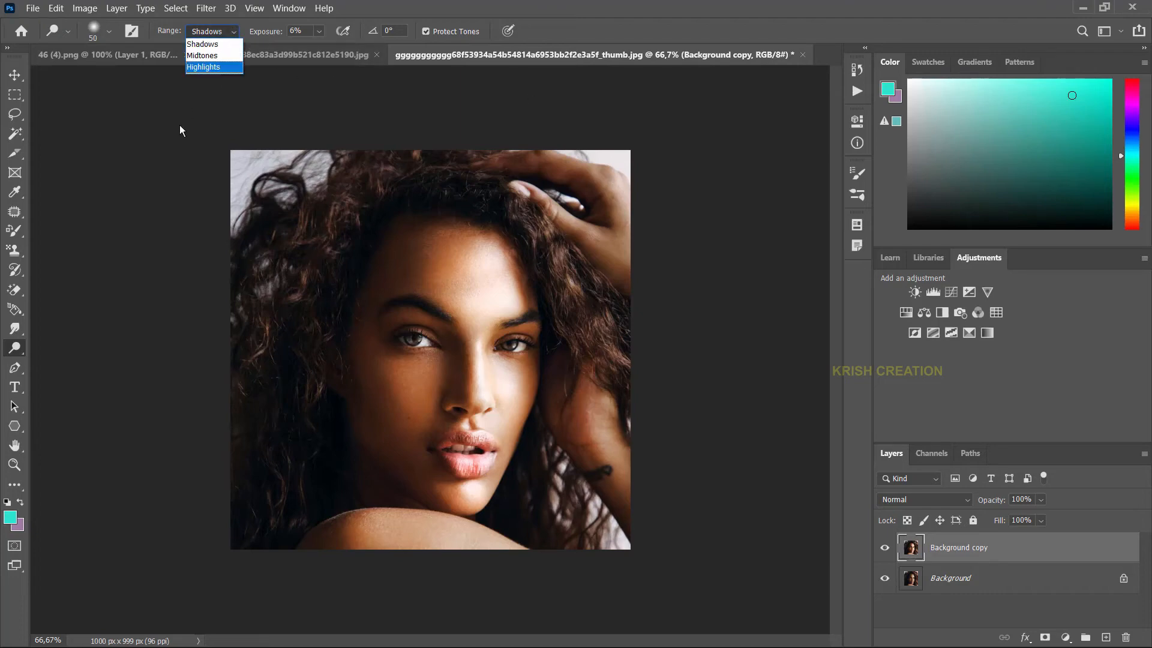
pyautogui.click(125, 300)
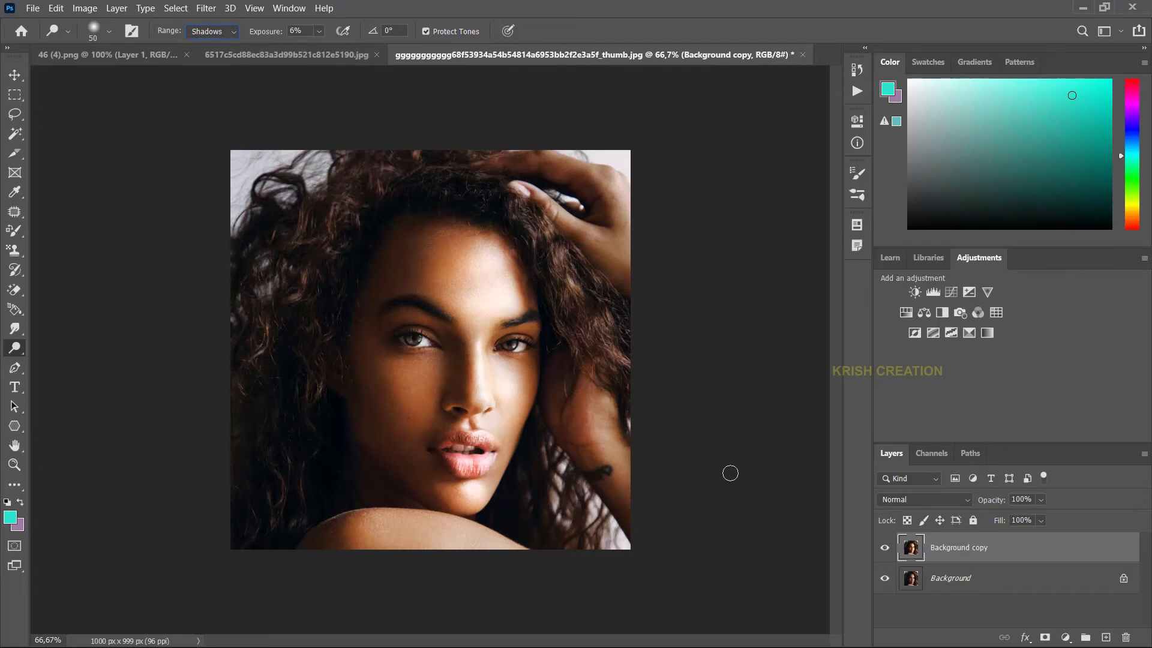
pyautogui.click(885, 549)
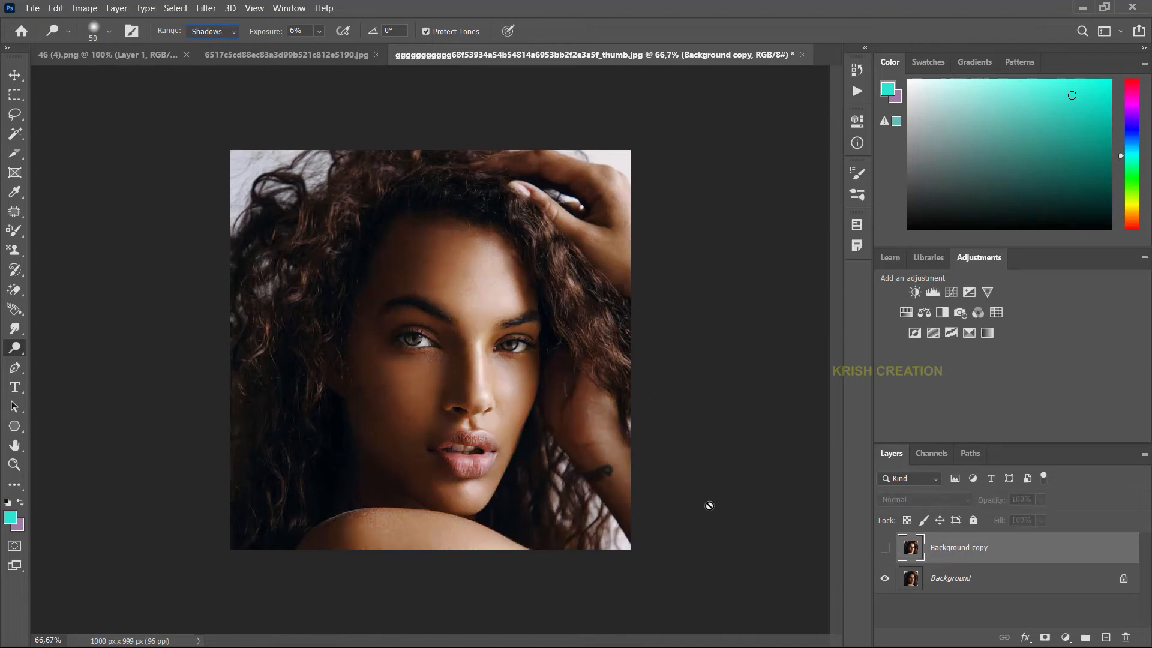
pyautogui.click(884, 548)
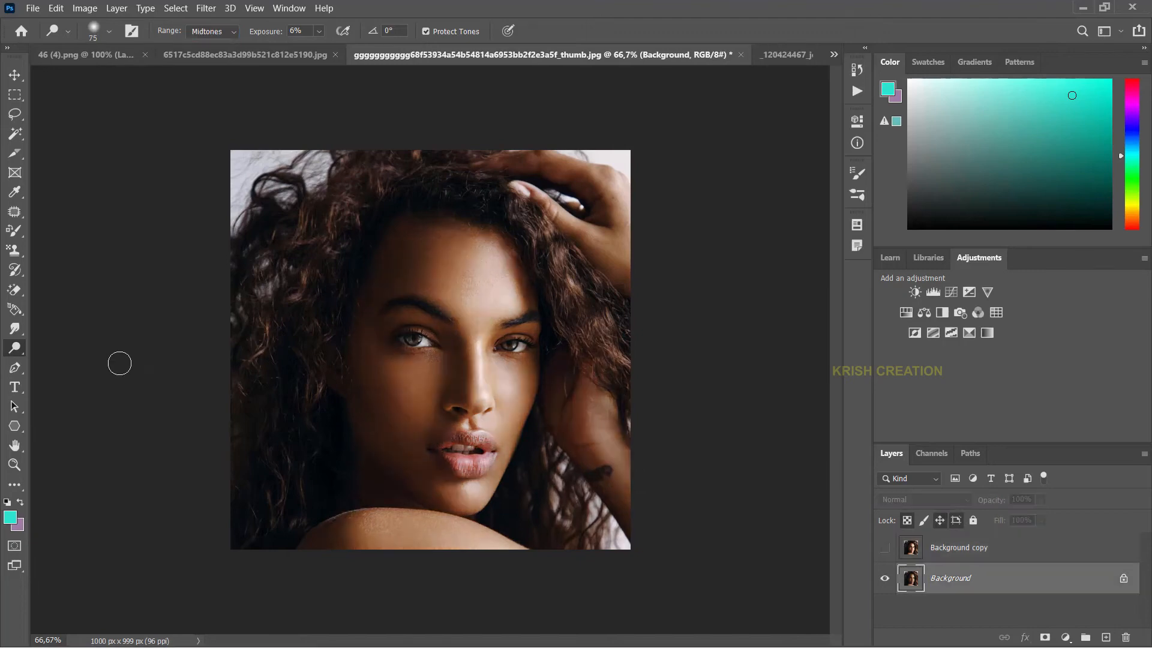
# Step: Try dodging the face on the Background layer with Protect Tones off and 42% exposure, and undo the strokes
pyautogui.click(425, 32)
pyautogui.click(318, 31)
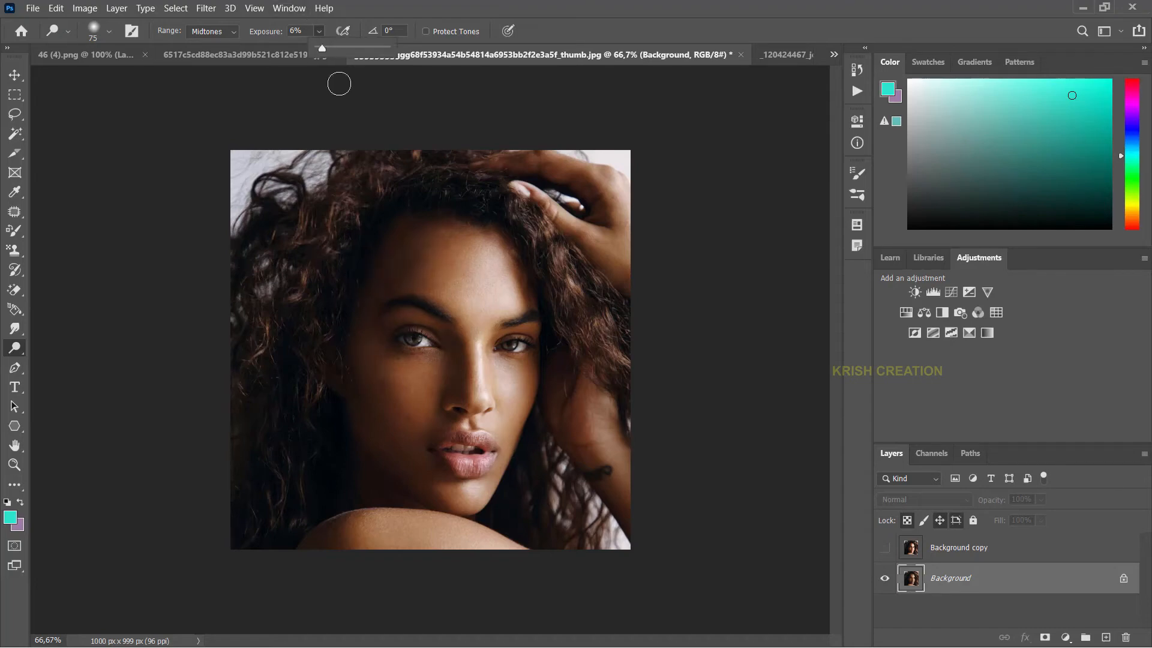
pyautogui.moveTo(436, 293)
pyautogui.mouseDown()
pyautogui.moveTo(412, 262)
pyautogui.moveTo(401, 352)
pyautogui.moveTo(476, 397)
pyautogui.moveTo(546, 325)
pyautogui.moveTo(542, 478)
pyautogui.moveTo(602, 541)
pyautogui.moveTo(474, 536)
pyautogui.moveTo(564, 315)
pyautogui.moveTo(469, 277)
pyautogui.moveTo(435, 360)
pyautogui.moveTo(423, 456)
pyautogui.moveTo(441, 493)
pyautogui.moveTo(437, 283)
pyautogui.moveTo(386, 284)
pyautogui.moveTo(454, 248)
pyautogui.moveTo(406, 517)
pyautogui.moveTo(446, 400)
pyautogui.moveTo(410, 467)
pyautogui.moveTo(477, 342)
pyautogui.moveTo(443, 502)
pyautogui.moveTo(502, 440)
pyautogui.mouseUp()
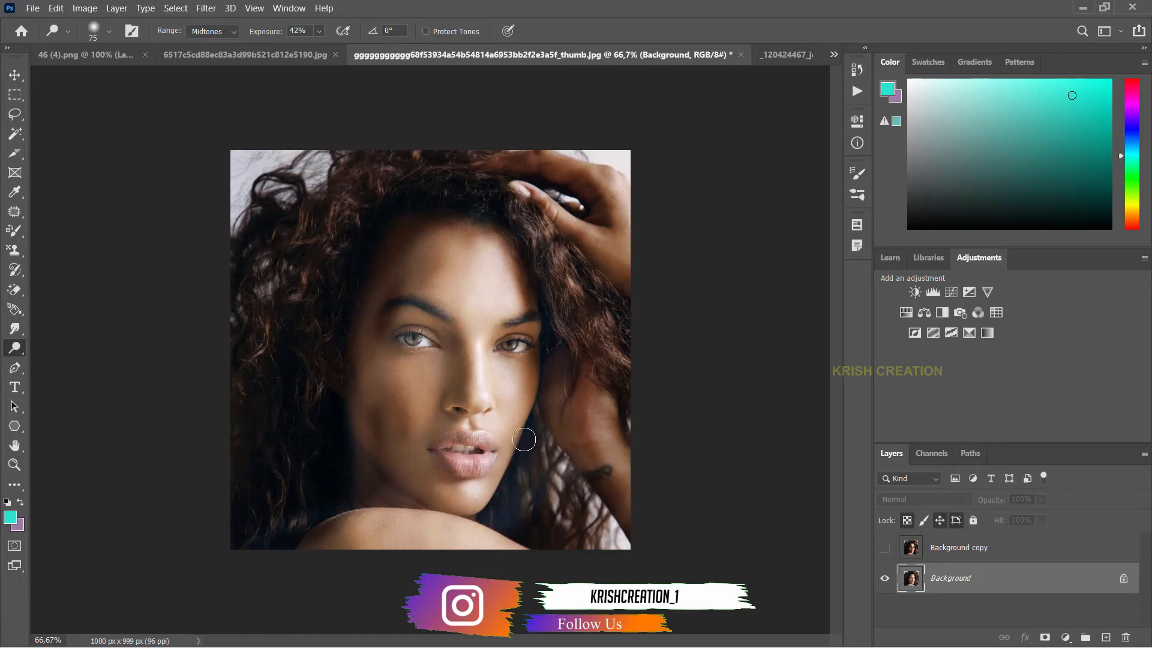
pyautogui.hotkey('ctrl', 'z')
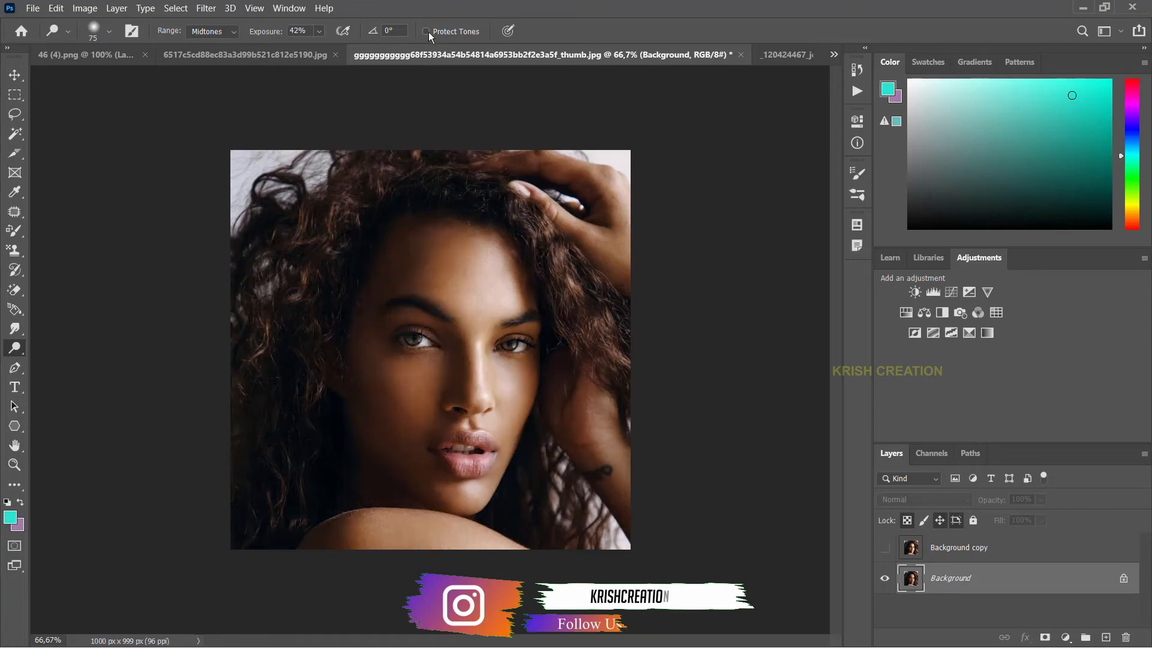
# Step: Turn Protect Tones back on and dodge the forehead and the lower part of the portrait on the Background layer
pyautogui.click(435, 32)
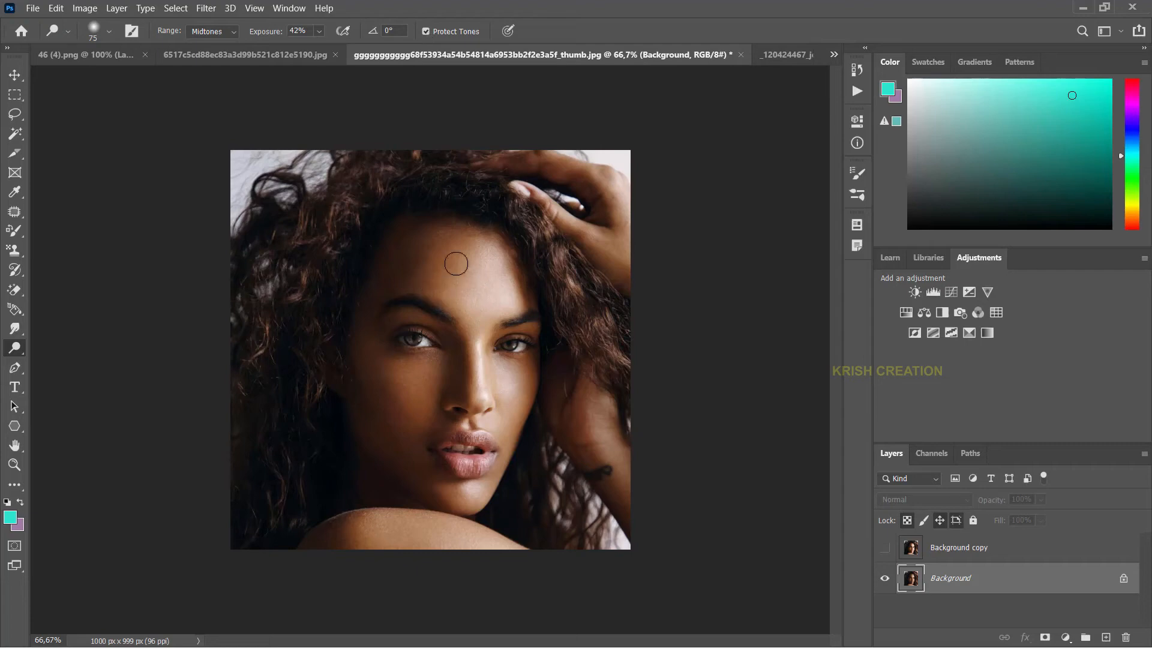
pyautogui.moveTo(457, 262)
pyautogui.mouseDown()
pyautogui.moveTo(475, 259)
pyautogui.moveTo(522, 546)
pyautogui.moveTo(372, 282)
pyautogui.mouseUp()
pyautogui.moveTo(343, 436)
pyautogui.mouseDown()
pyautogui.moveTo(538, 331)
pyautogui.moveTo(401, 506)
pyautogui.moveTo(616, 339)
pyautogui.moveTo(362, 556)
pyautogui.moveTo(342, 556)
pyautogui.mouseUp()
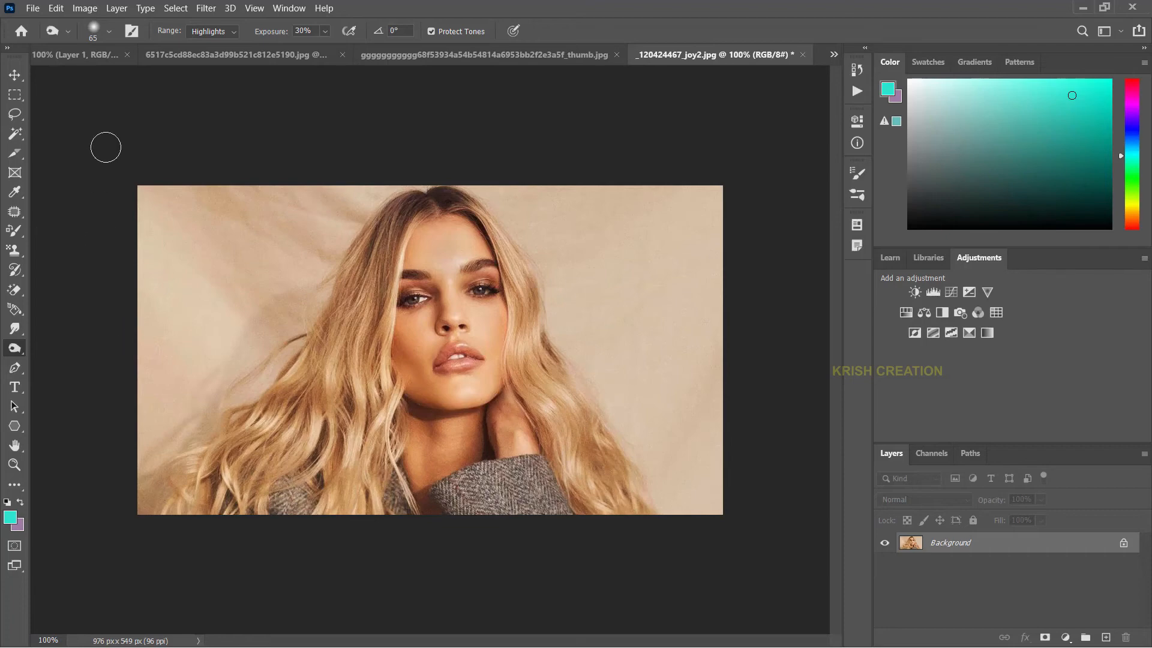
# Step: Choose the Burn tool for the blonde portrait and look at its brush size and hardness settings
pyautogui.rightClick(15, 348)
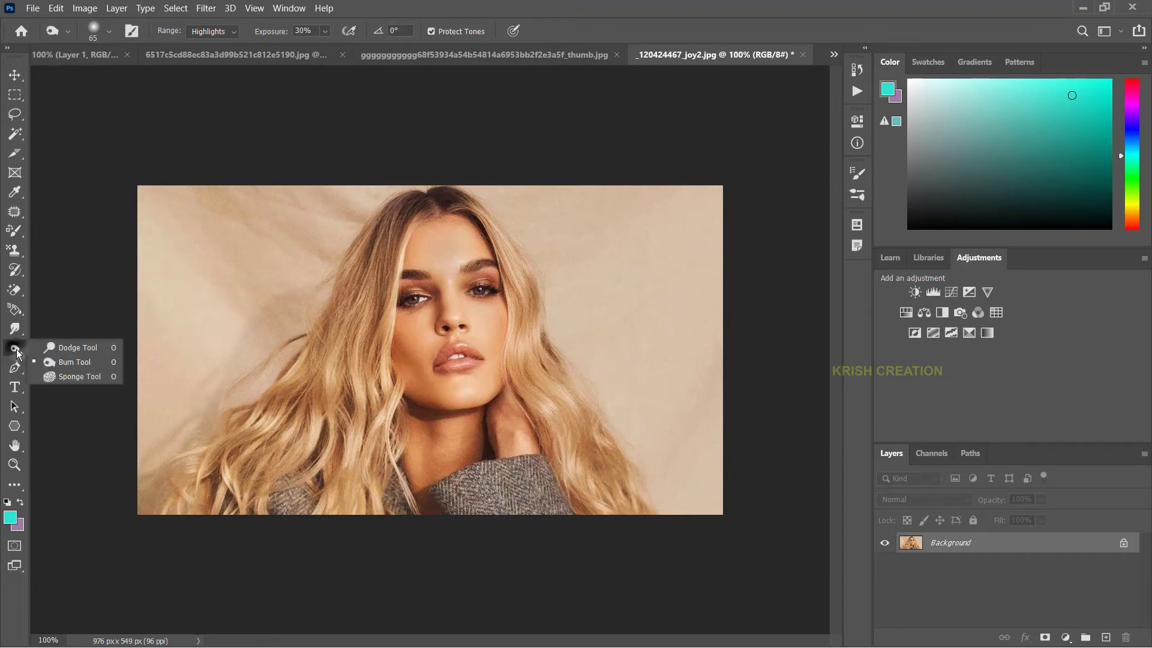
pyautogui.click(85, 362)
pyautogui.click(108, 31)
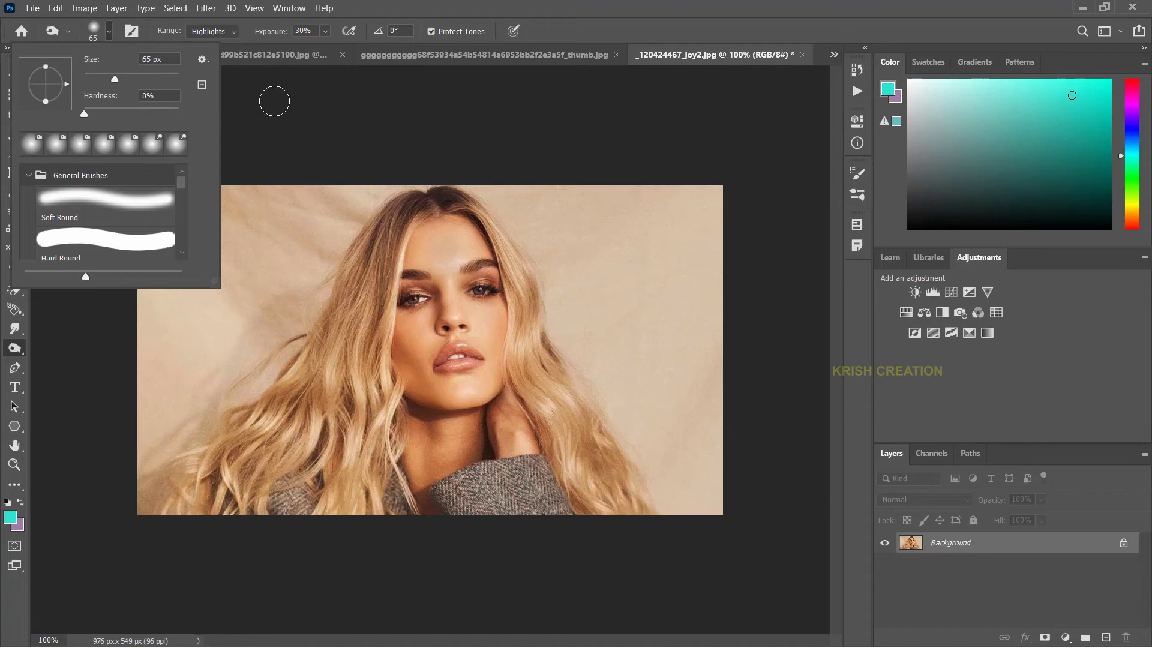
pyautogui.click(274, 102)
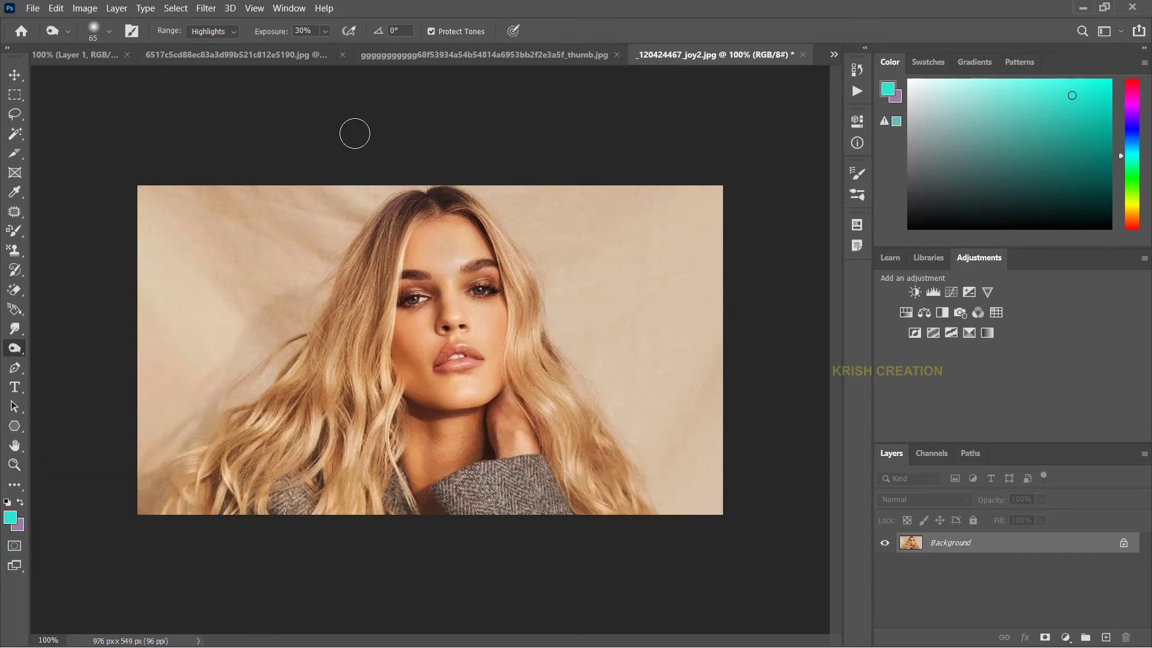
# Step: Switch to the colour swatch chart, set the Burn tool's range to Shadows and burn the dark brown "Black" swatch
pyautogui.click(261, 57)
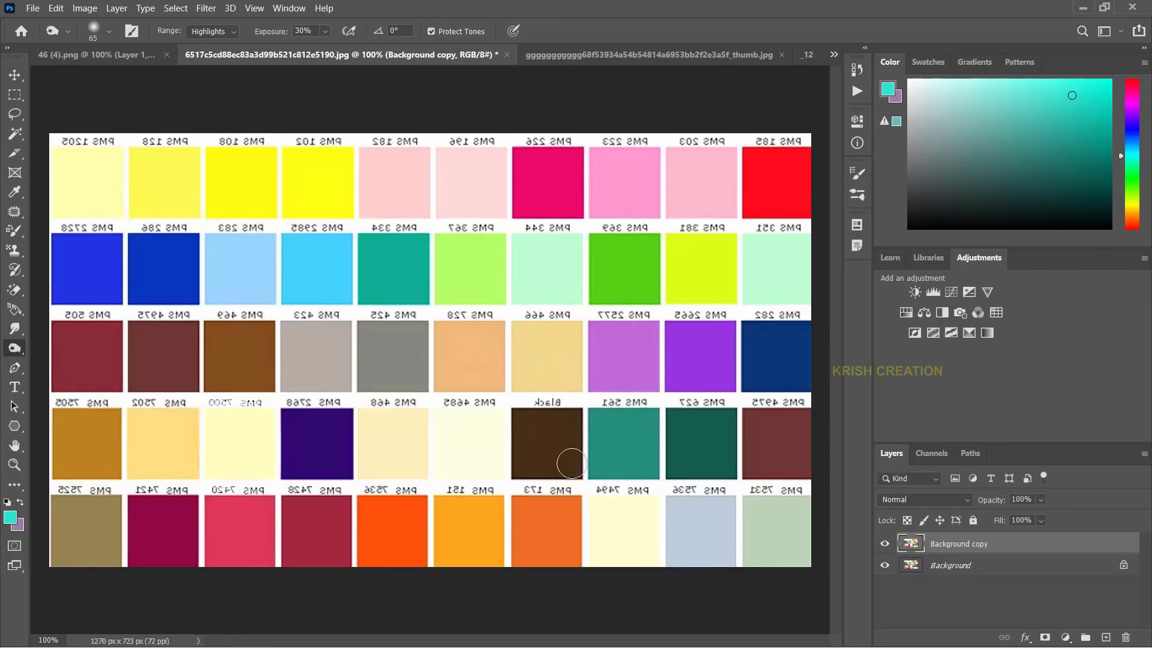
pyautogui.click(224, 31)
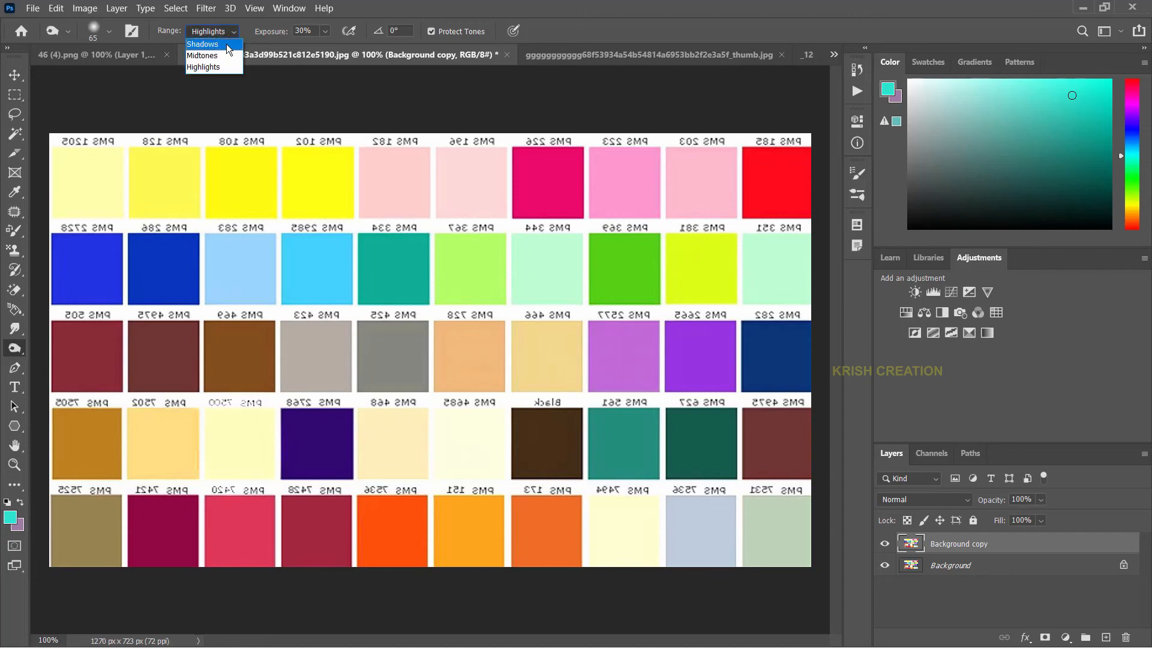
pyautogui.click(224, 45)
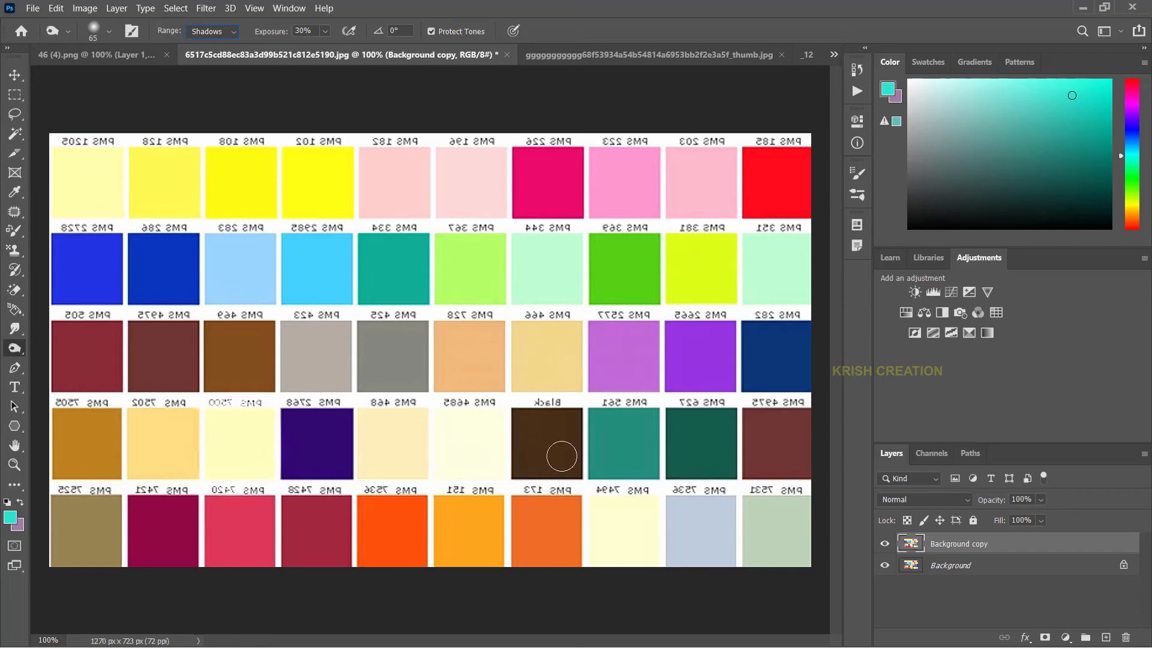
pyautogui.moveTo(528, 455)
pyautogui.mouseDown()
pyautogui.moveTo(532, 419)
pyautogui.moveTo(560, 420)
pyautogui.moveTo(572, 453)
pyautogui.moveTo(556, 470)
pyautogui.moveTo(525, 458)
pyautogui.moveTo(549, 428)
pyautogui.moveTo(552, 453)
pyautogui.moveTo(525, 444)
pyautogui.moveTo(523, 425)
pyautogui.moveTo(559, 418)
pyautogui.moveTo(571, 463)
pyautogui.moveTo(523, 469)
pyautogui.moveTo(520, 425)
pyautogui.moveTo(572, 414)
pyautogui.moveTo(573, 463)
pyautogui.moveTo(505, 471)
pyautogui.moveTo(571, 467)
pyautogui.mouseUp()
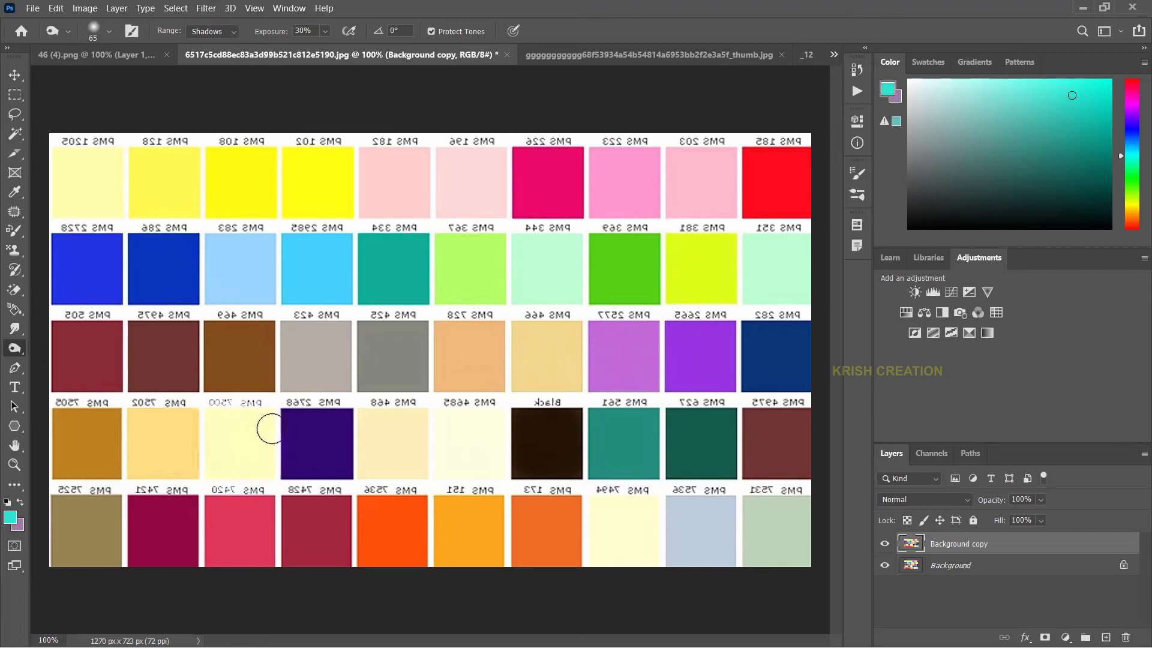
# Step: Try burning the pale yellow PMS 7500 swatch with the range set to Highlights, and undo the strokes
pyautogui.click(220, 32)
pyautogui.click(208, 67)
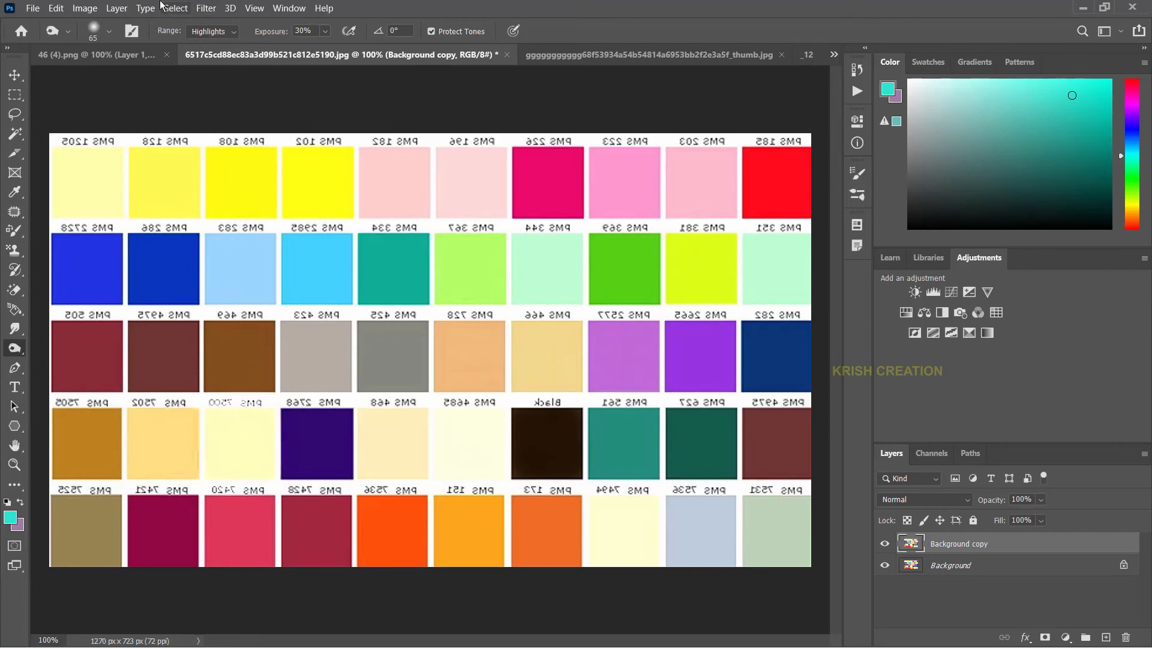
pyautogui.click(207, 31)
pyautogui.click(210, 72)
pyautogui.moveTo(216, 422)
pyautogui.mouseDown()
pyautogui.moveTo(256, 418)
pyautogui.moveTo(261, 468)
pyautogui.moveTo(230, 468)
pyautogui.moveTo(226, 427)
pyautogui.moveTo(256, 434)
pyautogui.moveTo(250, 453)
pyautogui.moveTo(219, 435)
pyautogui.moveTo(216, 471)
pyautogui.moveTo(214, 418)
pyautogui.moveTo(266, 412)
pyautogui.moveTo(270, 470)
pyautogui.moveTo(219, 462)
pyautogui.moveTo(231, 426)
pyautogui.moveTo(252, 431)
pyautogui.moveTo(237, 449)
pyautogui.moveTo(218, 436)
pyautogui.moveTo(248, 336)
pyautogui.moveTo(286, 449)
pyautogui.moveTo(264, 467)
pyautogui.moveTo(227, 461)
pyautogui.moveTo(216, 449)
pyautogui.moveTo(233, 423)
pyautogui.moveTo(256, 448)
pyautogui.moveTo(240, 440)
pyautogui.mouseUp()
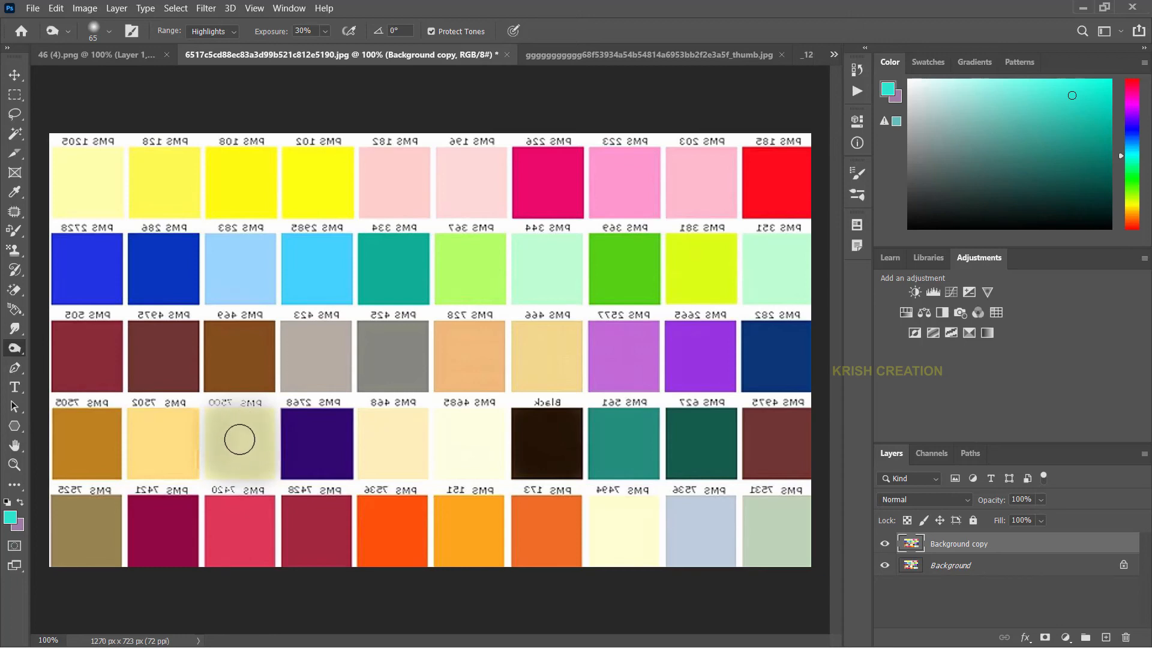
pyautogui.hotkey('ctrl', 'z')
pyautogui.hotkey('ctrl', 'z')
pyautogui.hotkey('ctrl', 'z')
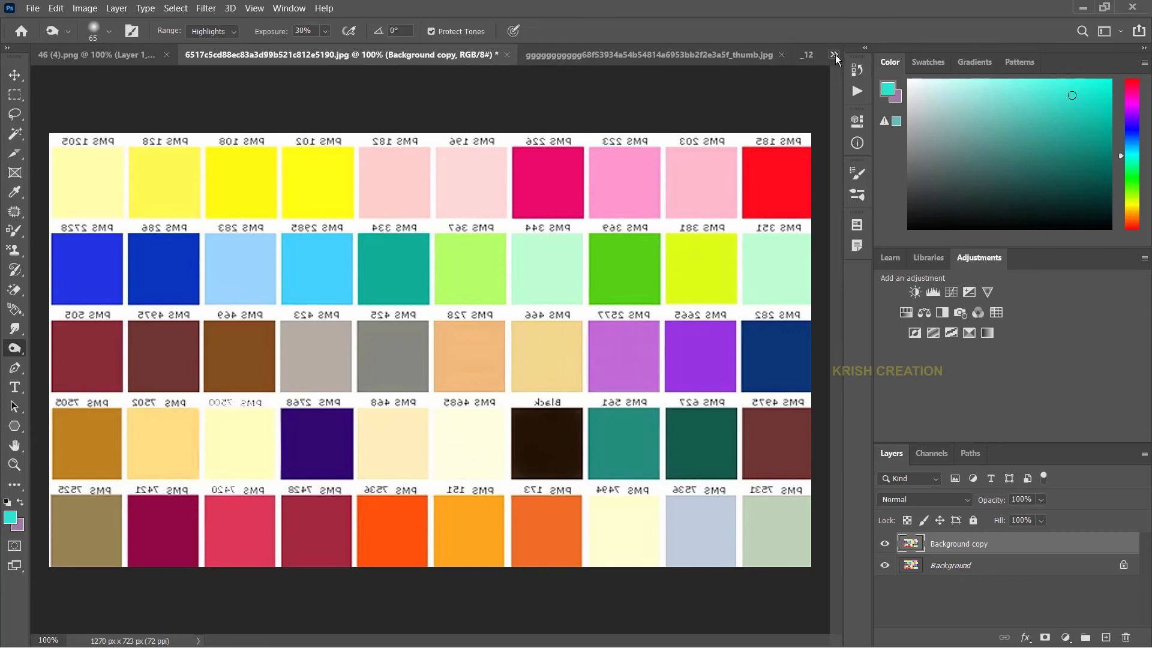
# Step: Switch to the blonde portrait and burn the hair and lips on the Background copy layer with the Shadows range at 14% exposure
pyautogui.click(808, 55)
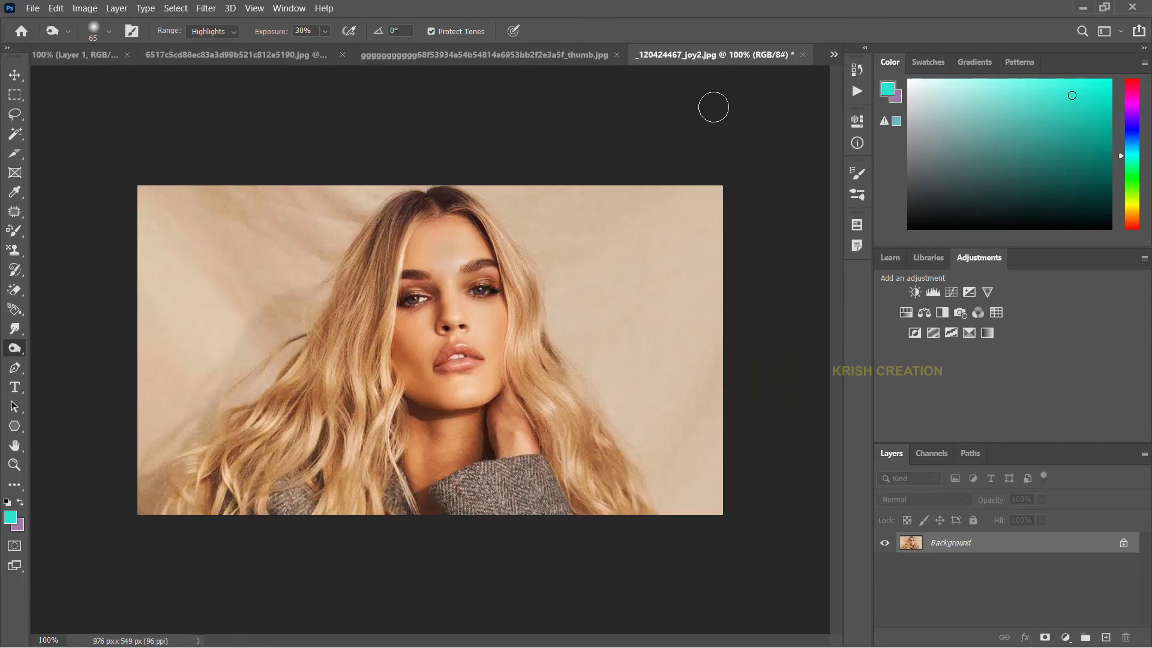
pyautogui.rightClick(14, 347)
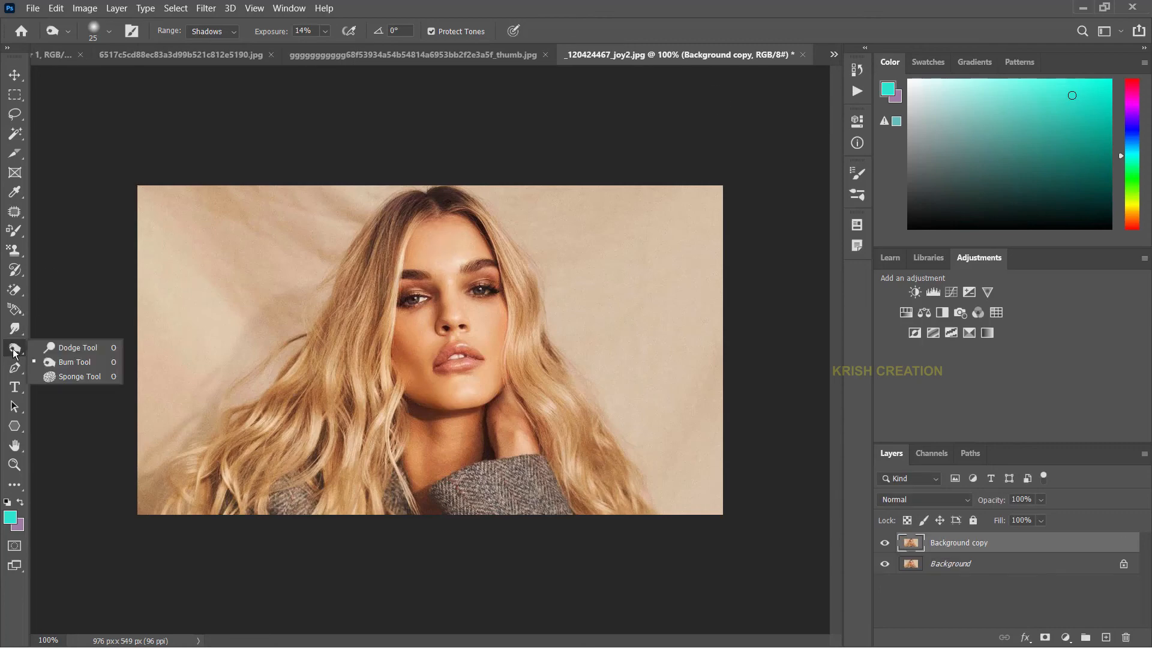
pyautogui.click(50, 362)
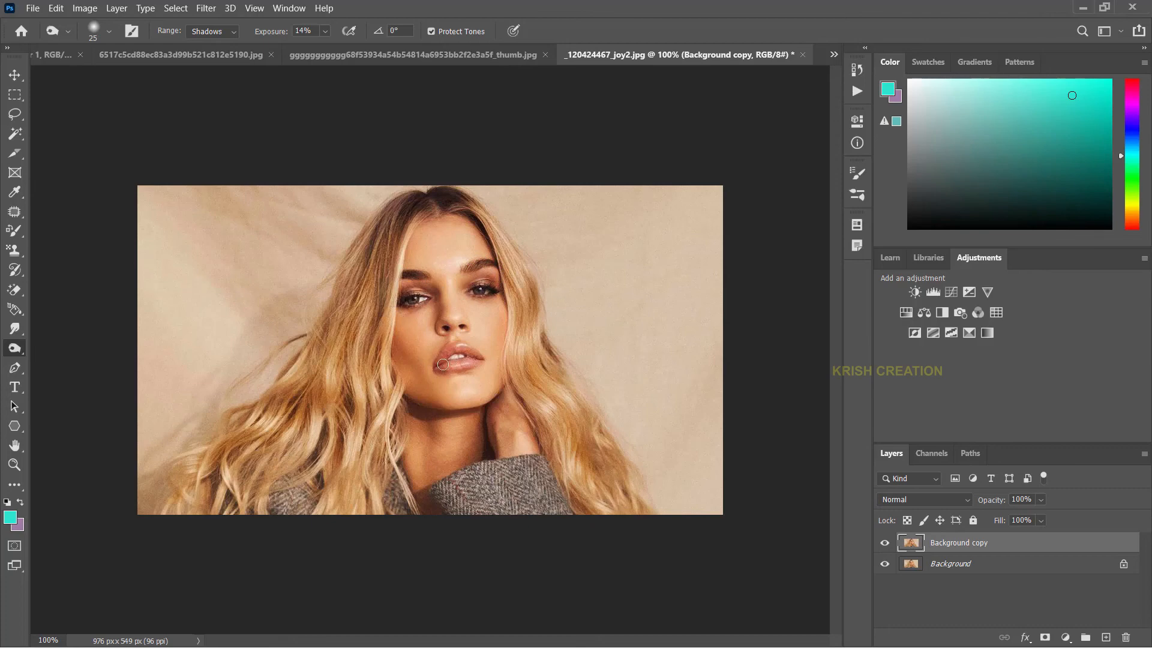
pyautogui.moveTo(441, 364)
pyautogui.mouseDown()
pyautogui.moveTo(451, 352)
pyautogui.moveTo(479, 357)
pyautogui.moveTo(439, 354)
pyautogui.moveTo(463, 351)
pyautogui.moveTo(469, 367)
pyautogui.moveTo(451, 367)
pyautogui.mouseUp()
# Step: Toggle the Background copy layer's visibility repeatedly to compare the blonde portrait before and after burning
pyautogui.click(884, 544)
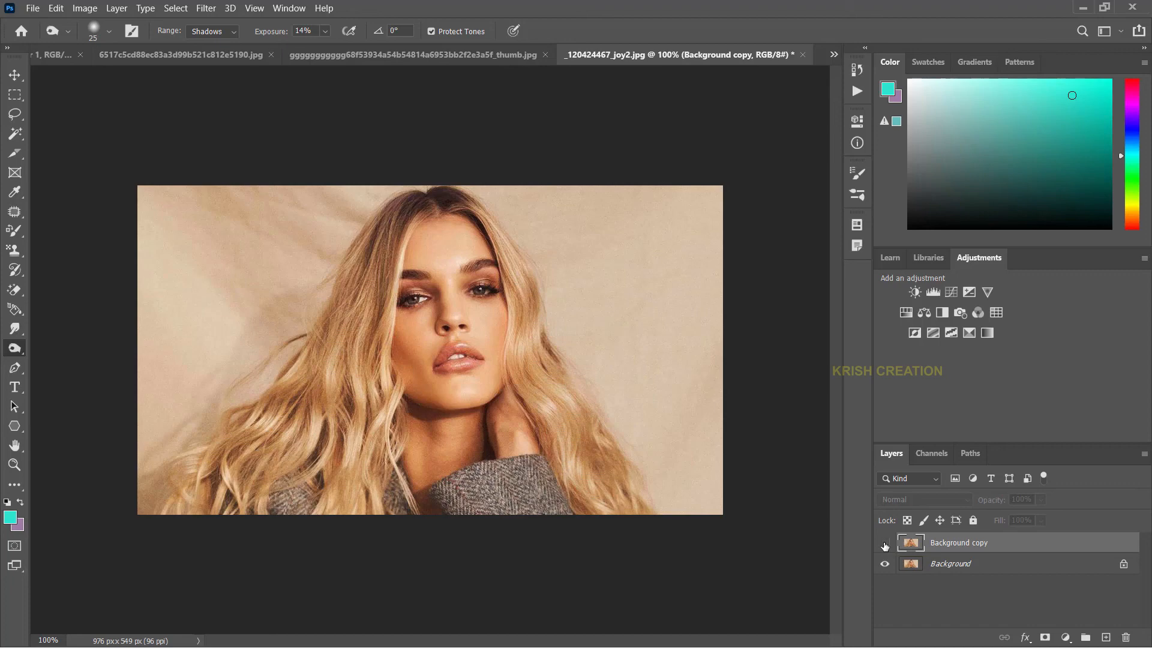
pyautogui.click(884, 543)
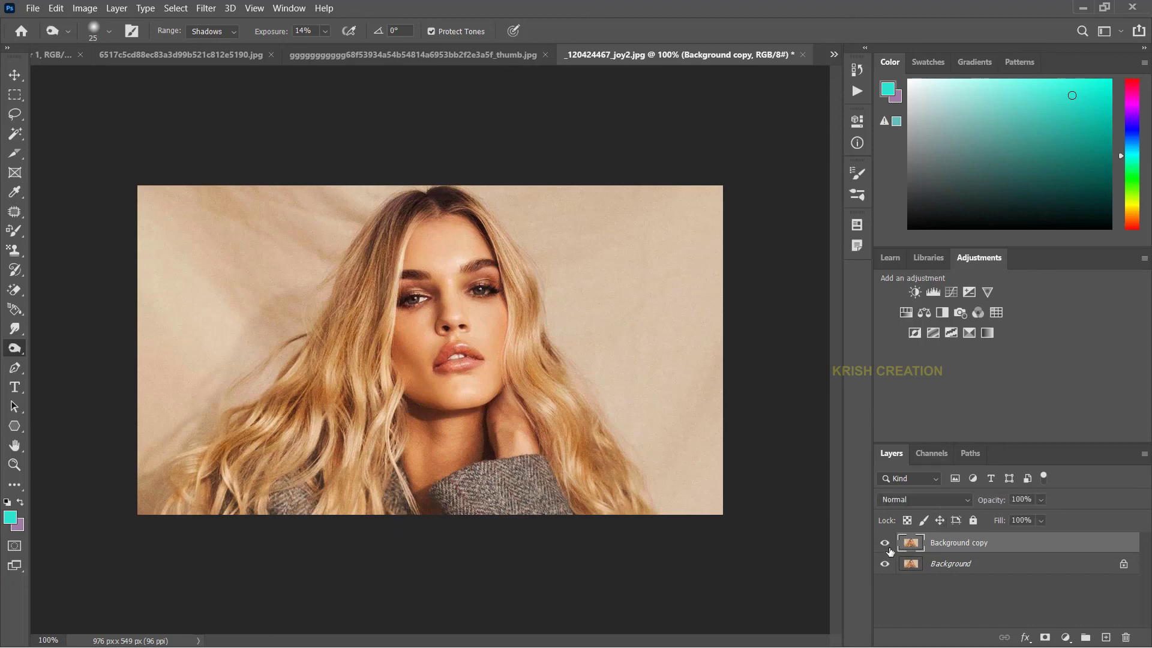
pyautogui.click(884, 543)
pyautogui.click(884, 544)
# Step: Display the available toning tools: Dodge, Burn and Sponge
pyautogui.rightClick(14, 348)
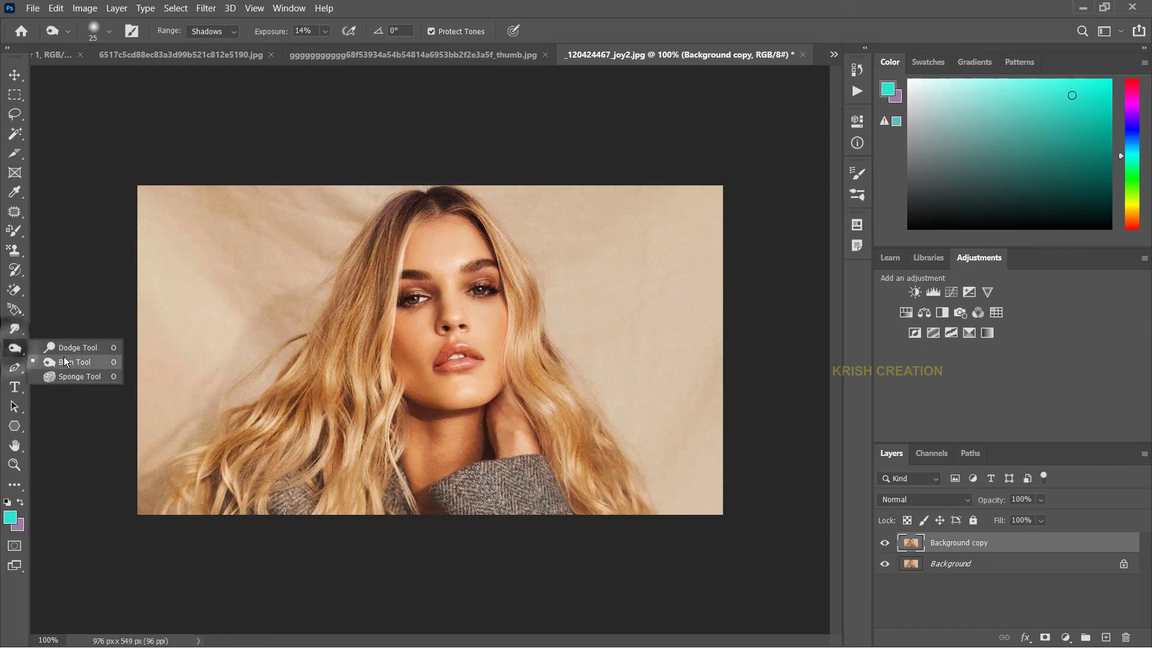